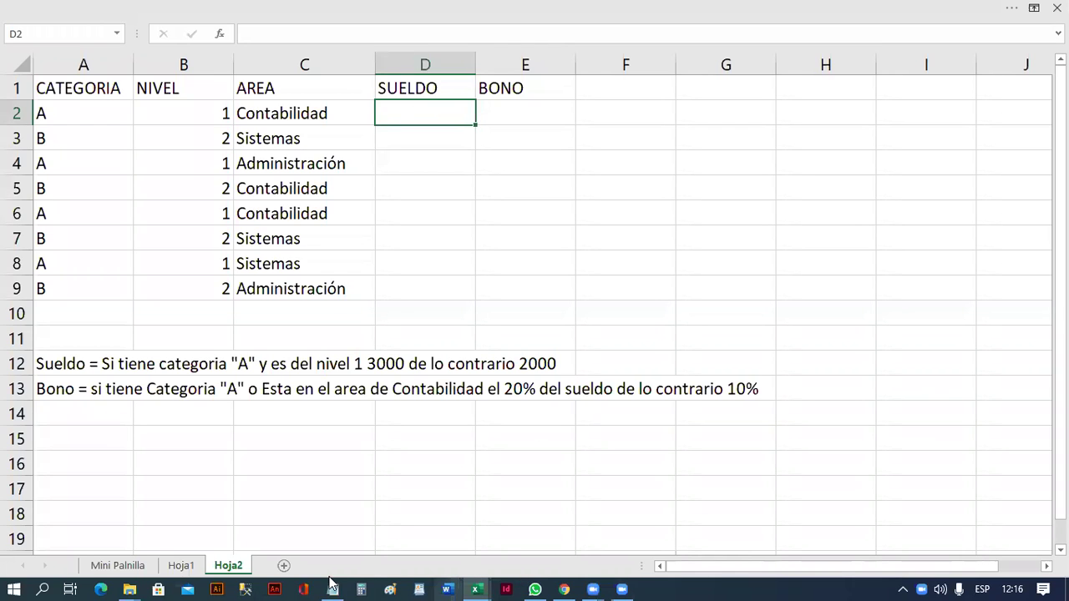
# Review the Y and O function argument syntax in the Notepad notes, then return to the sheet
pyautogui.hotkey('alt', 'Tab')
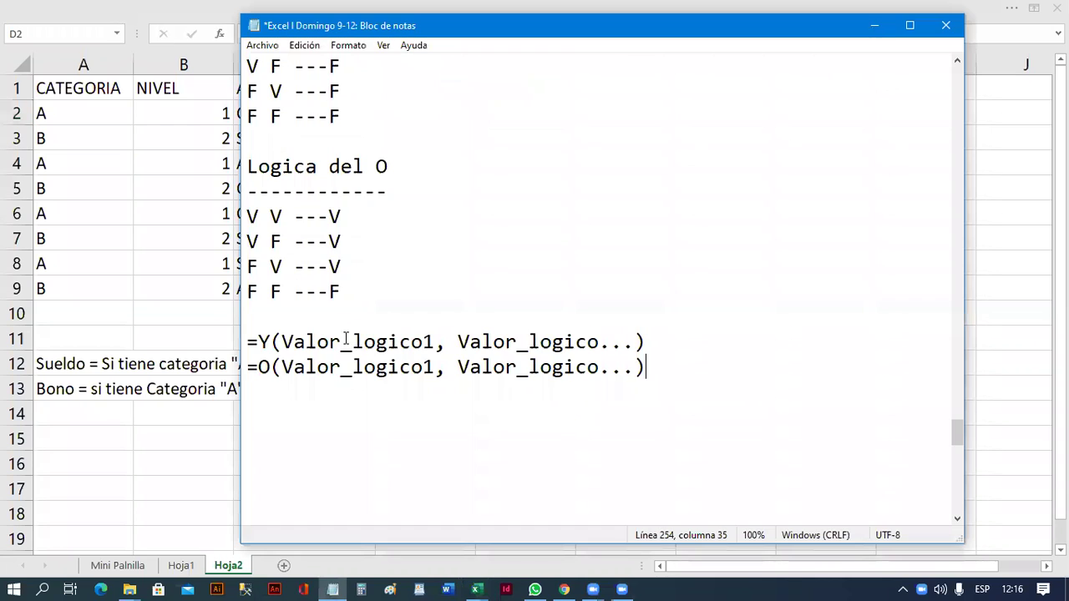
pyautogui.moveTo(600, 342)
pyautogui.mouseDown()
pyautogui.moveTo(282, 342)
pyautogui.moveTo(622, 368)
pyautogui.mouseUp()
pyautogui.hotkey('shift', 'End')
pyautogui.hotkey('shift', 'End')
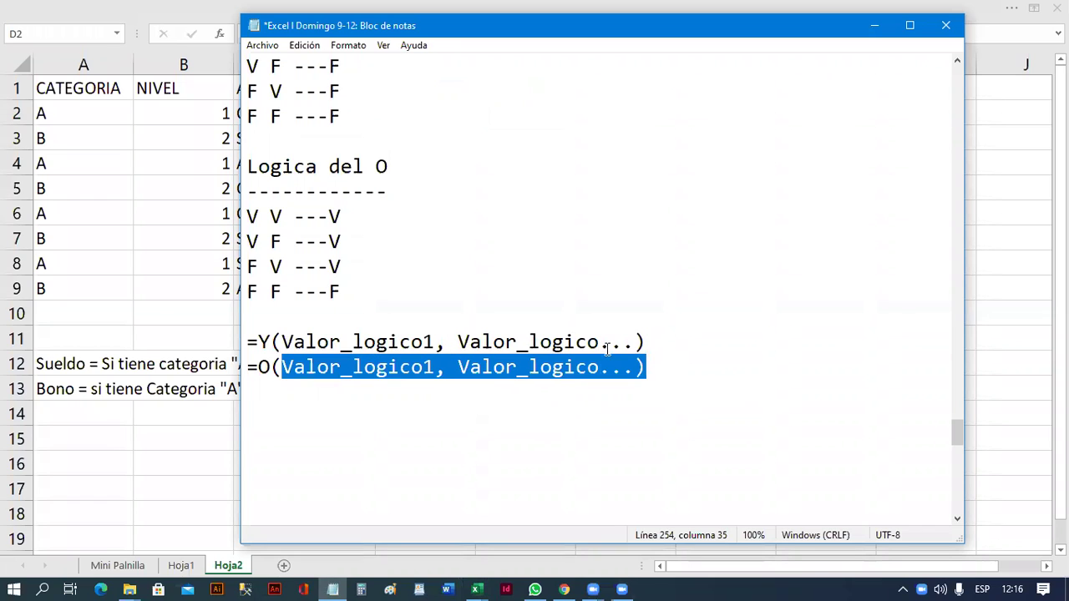
pyautogui.click(592, 371)
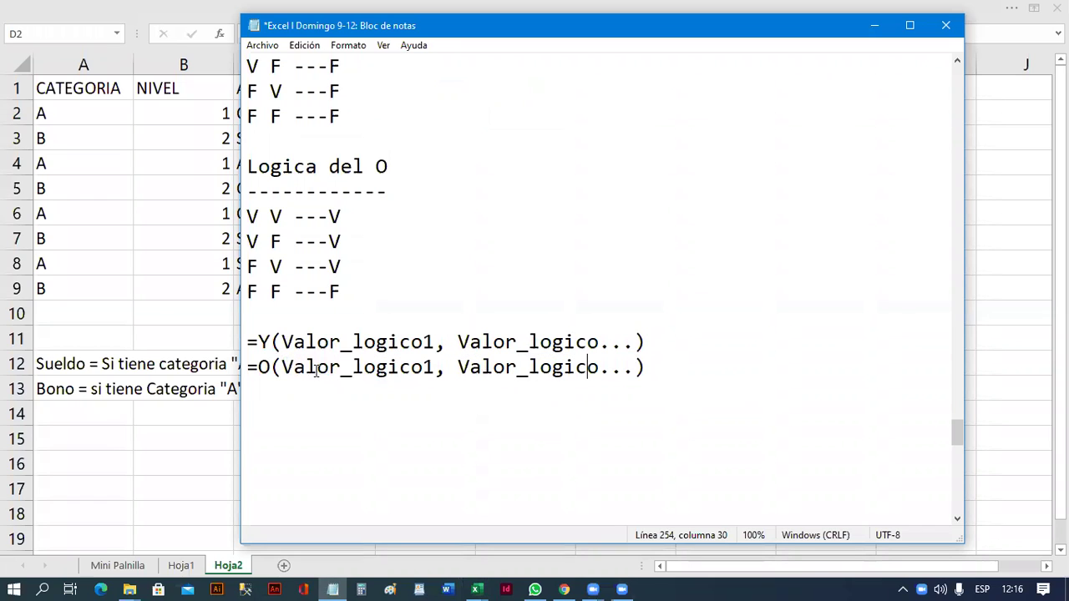
pyautogui.moveTo(283, 367); pyautogui.dragTo(636, 376)
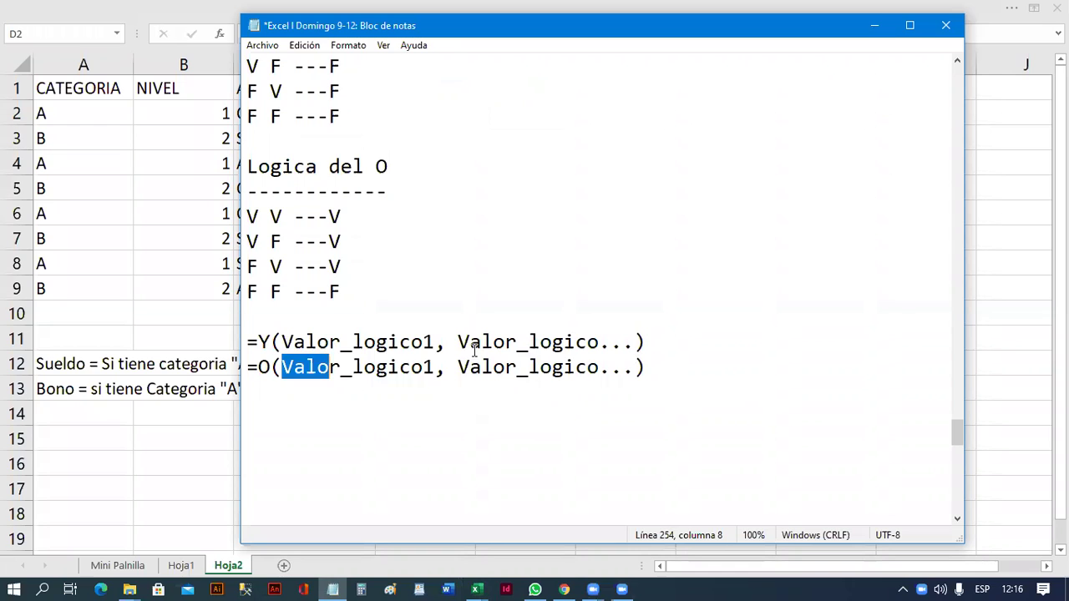
pyautogui.hotkey('shift', 'End')
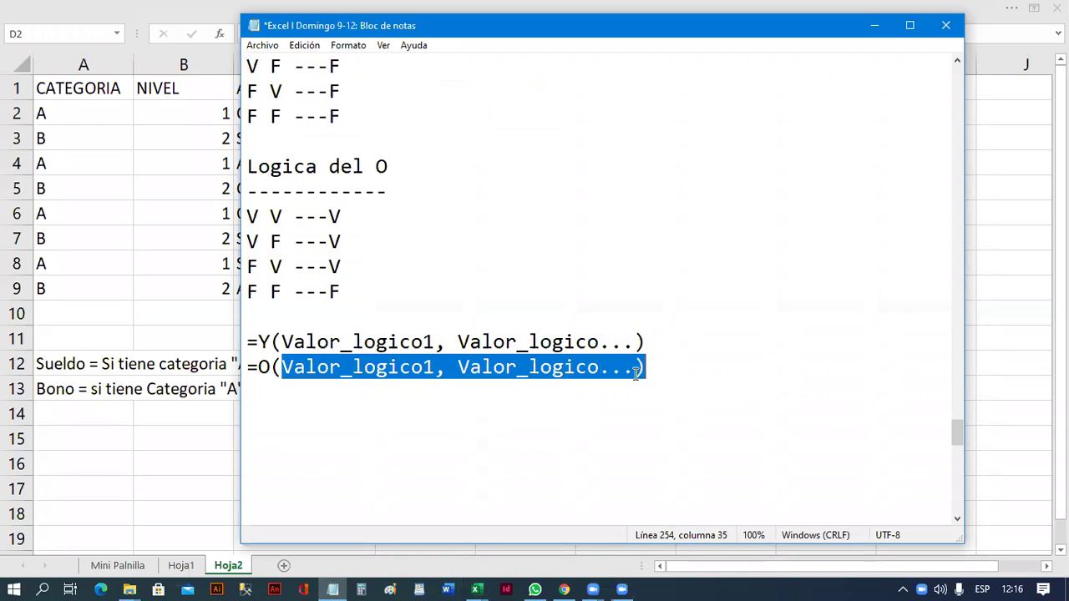
pyautogui.hotkey('shift', 'Left')
pyautogui.click(877, 31)
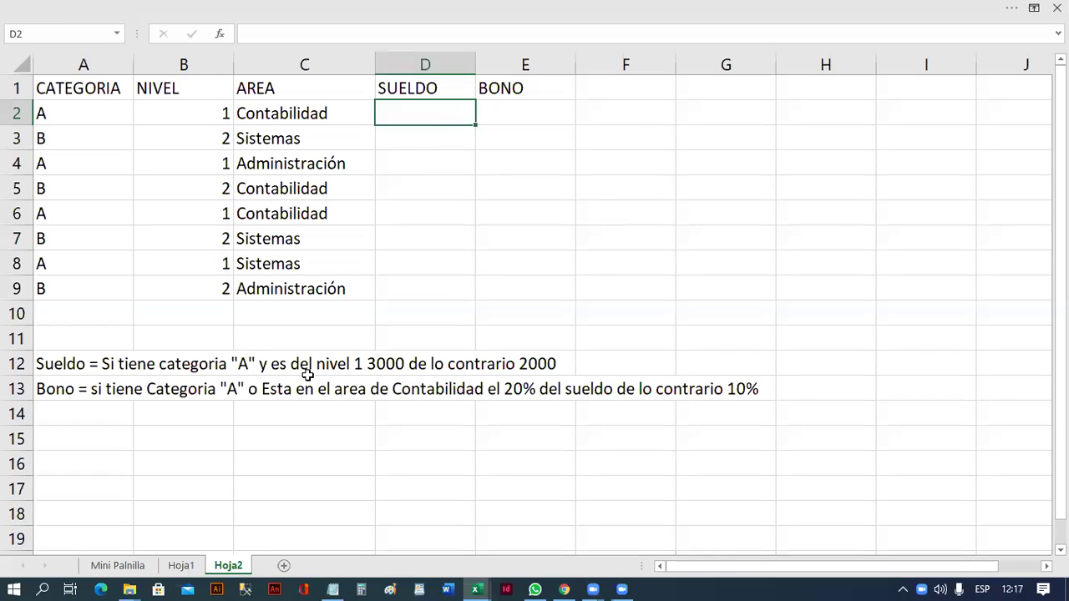
# Insert a comma after "nivel 1" in A12 and highlight the categoria A and nivel 1 conditions
pyautogui.doubleClick(68, 364)
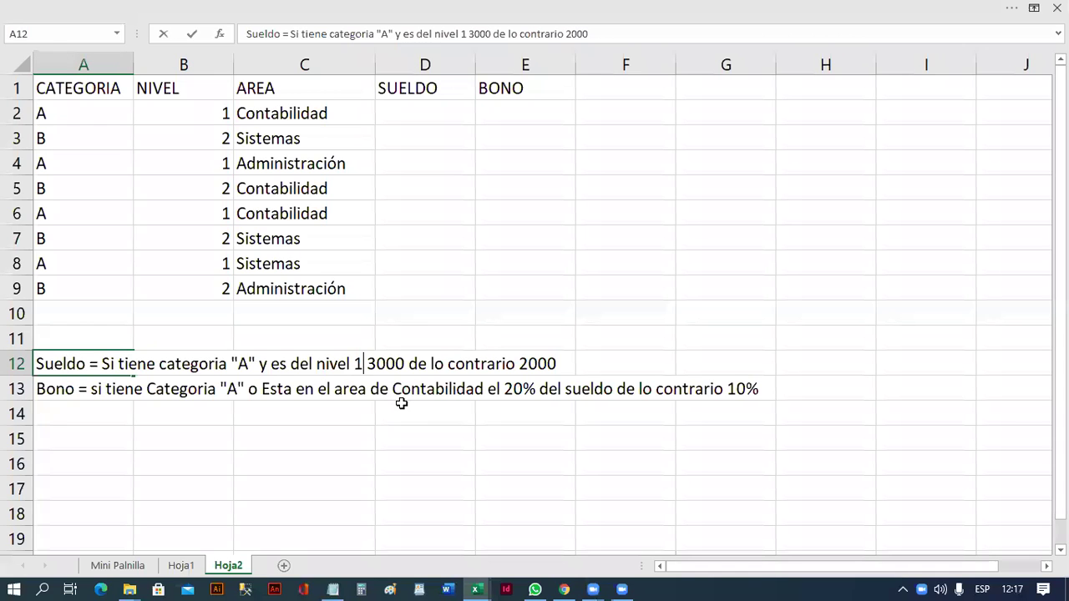
pyautogui.write(',')
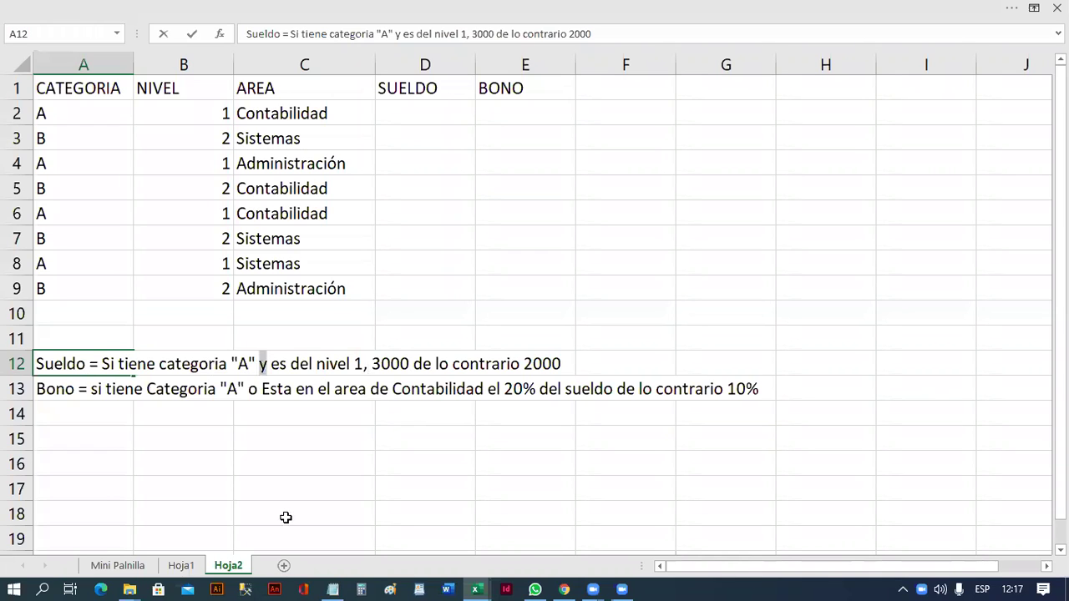
pyautogui.hotkey('shift', 'Right')
pyautogui.keyDown('shift'); pyautogui.click(250, 373); pyautogui.keyUp('shift')
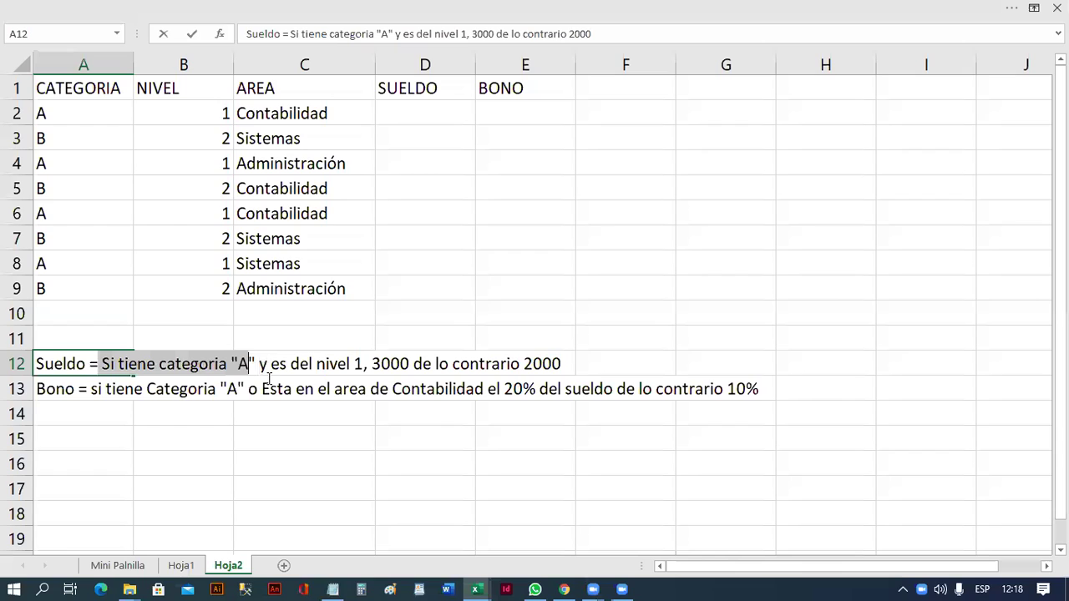
pyautogui.moveTo(270, 379); pyautogui.dragTo(354, 427)
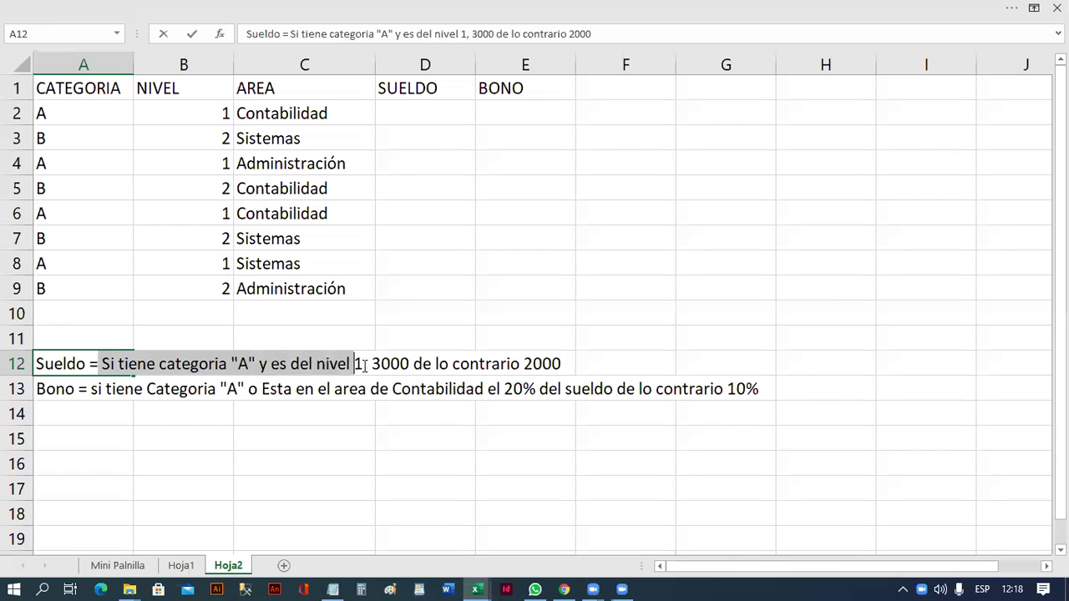
pyautogui.hotkey('shift', 'Right')
# In D2, enter =SI(Y(A2="A",B2=1) as the start of the SUELDO formula
pyautogui.click(451, 126)
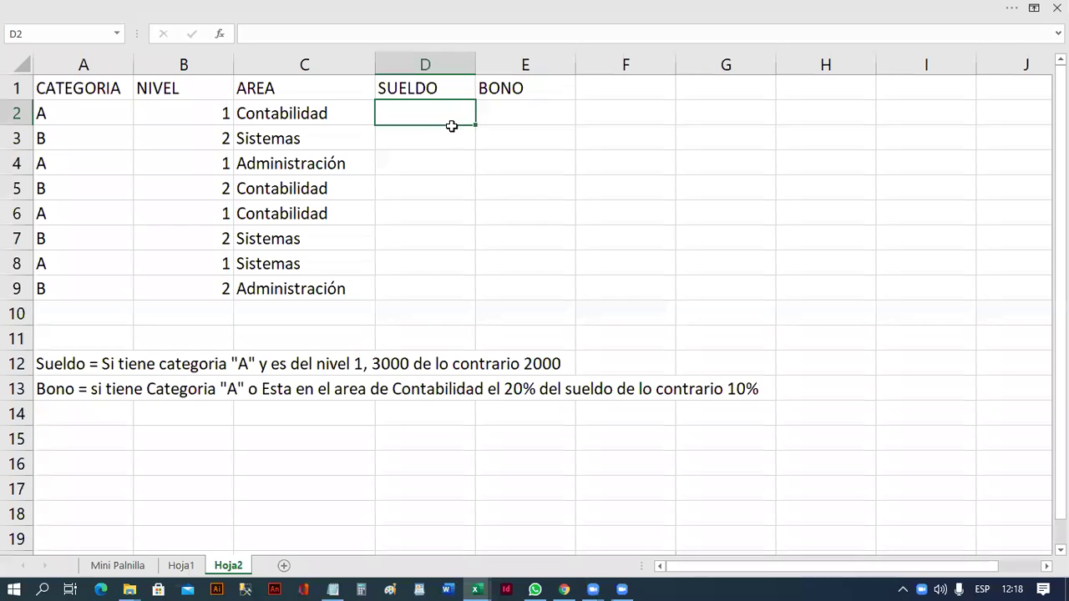
pyautogui.write('=')
pyautogui.write('si')
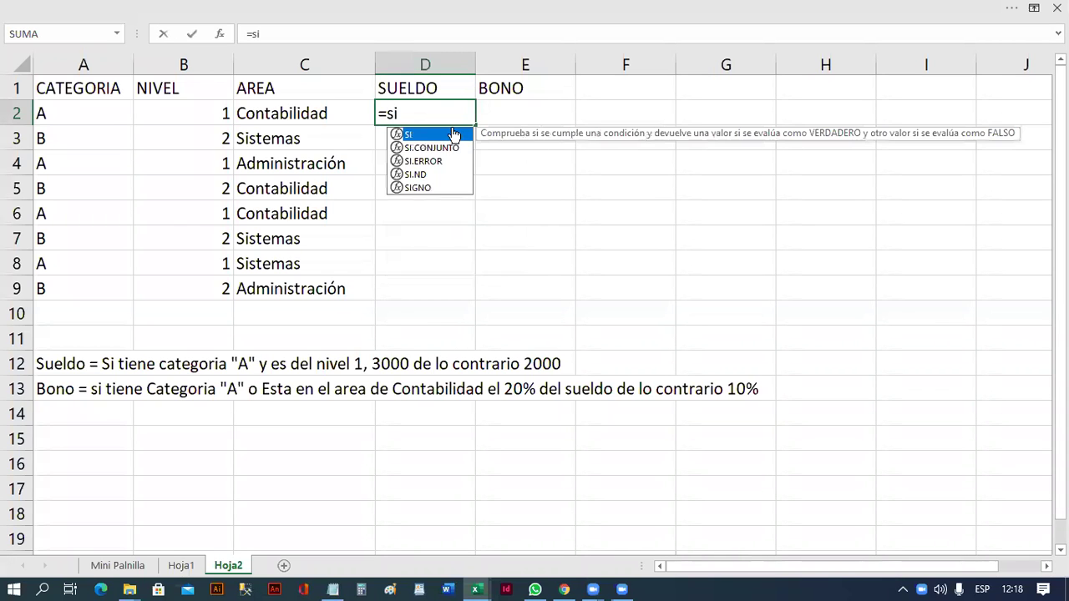
pyautogui.doubleClick(453, 134)
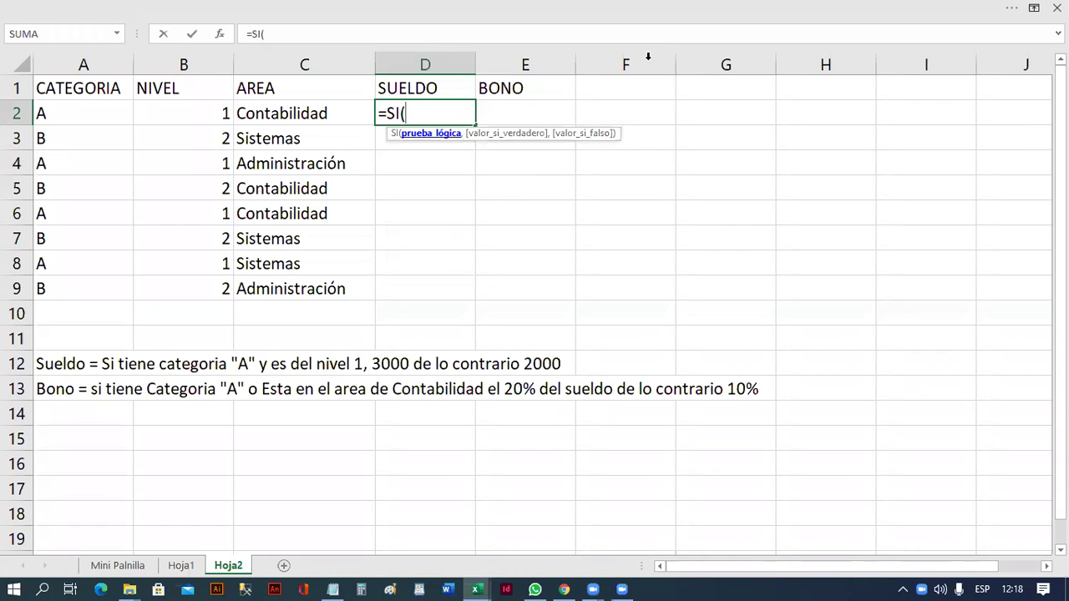
pyautogui.write('y')
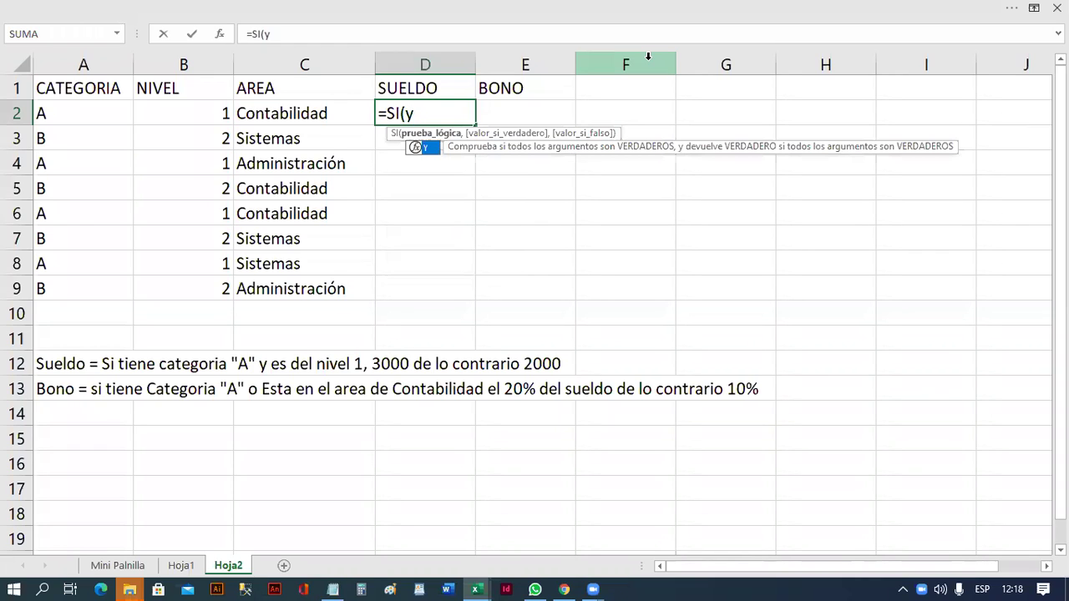
pyautogui.press('Escape')
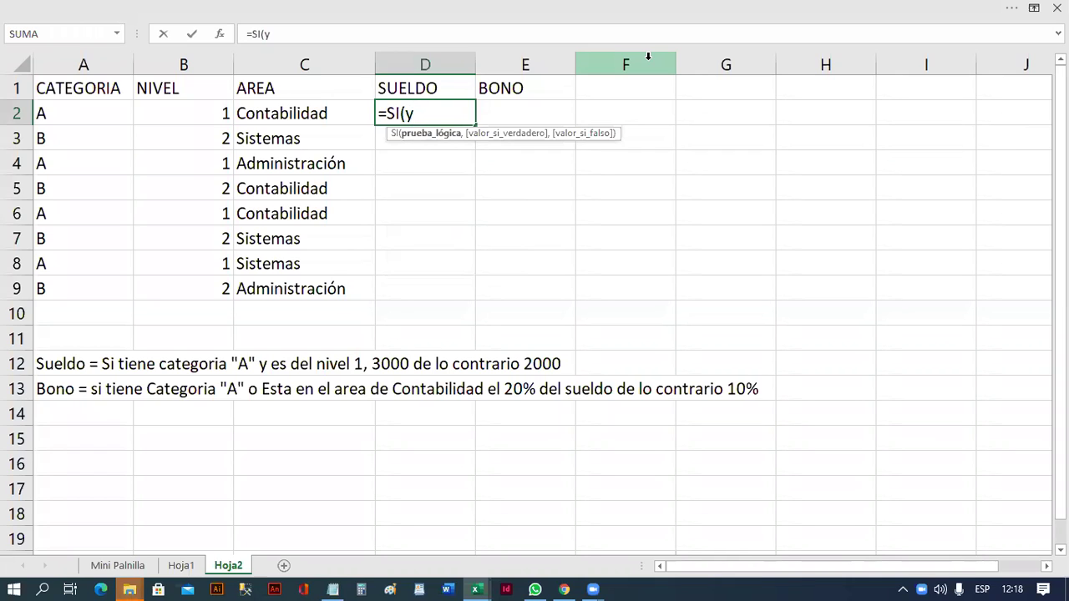
pyautogui.write('(')
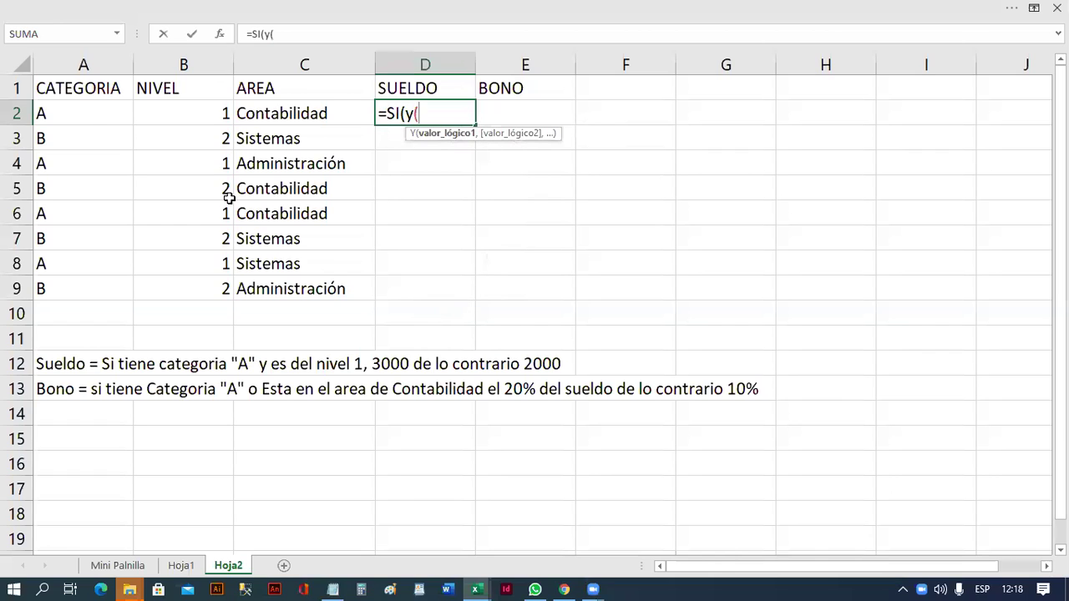
pyautogui.click(89, 116)
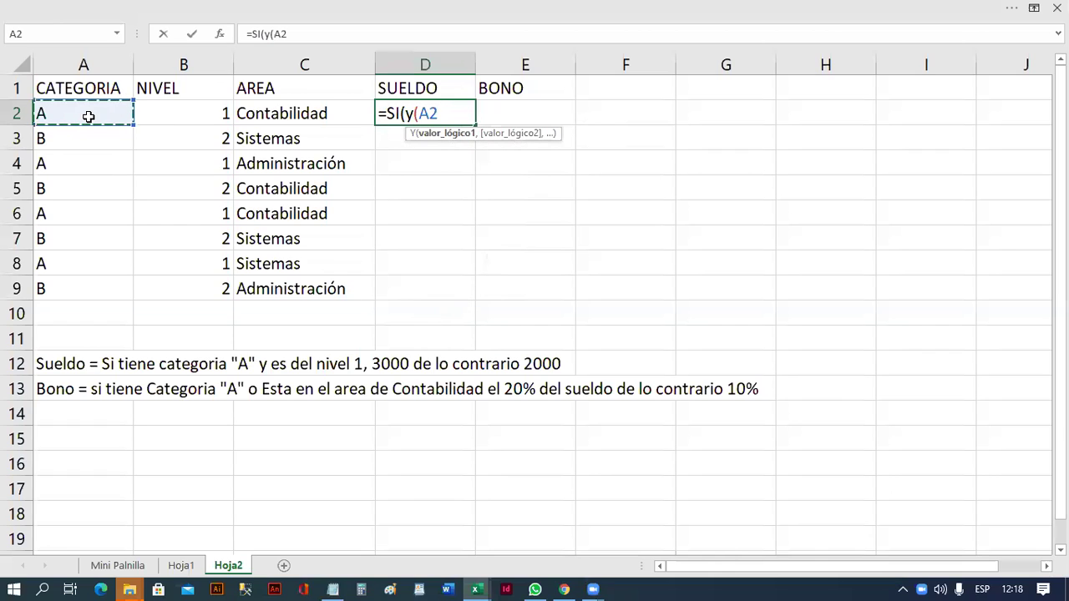
pyautogui.write('="A"')
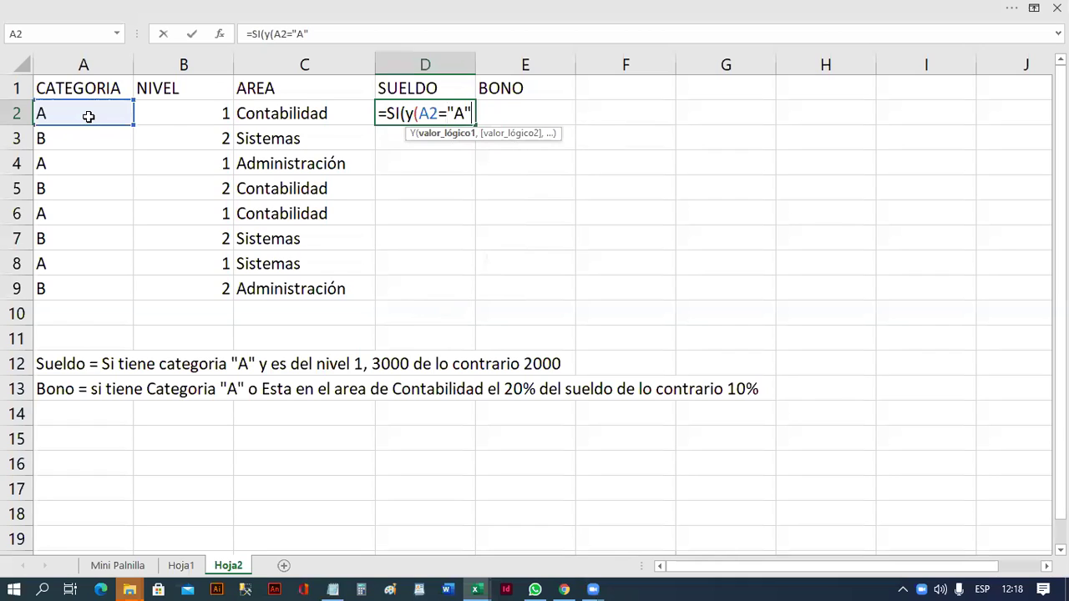
pyautogui.write(',')
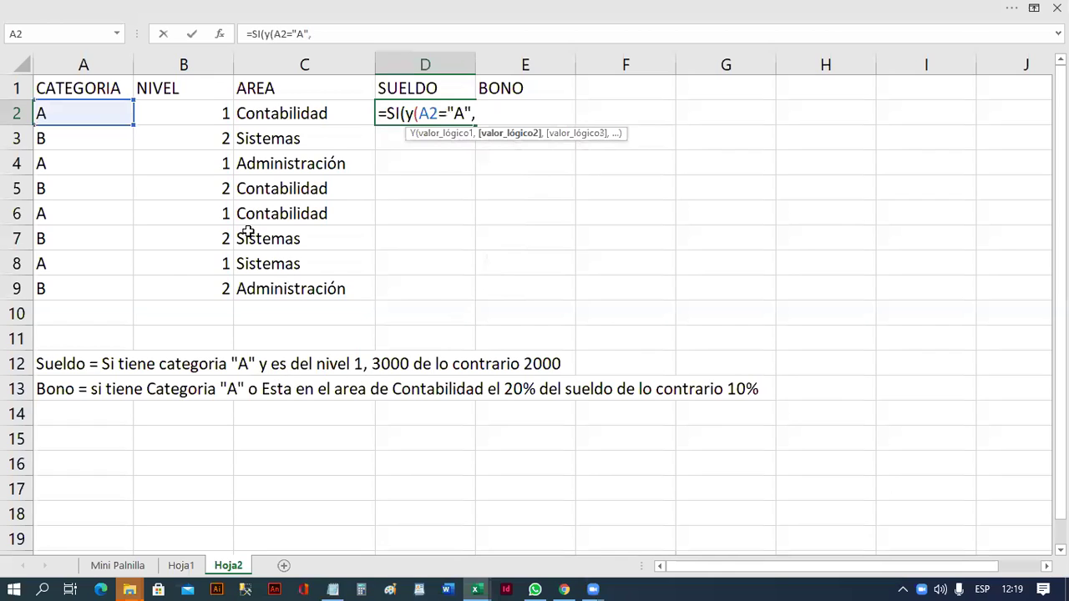
pyautogui.click(200, 116)
pyautogui.write('=1')
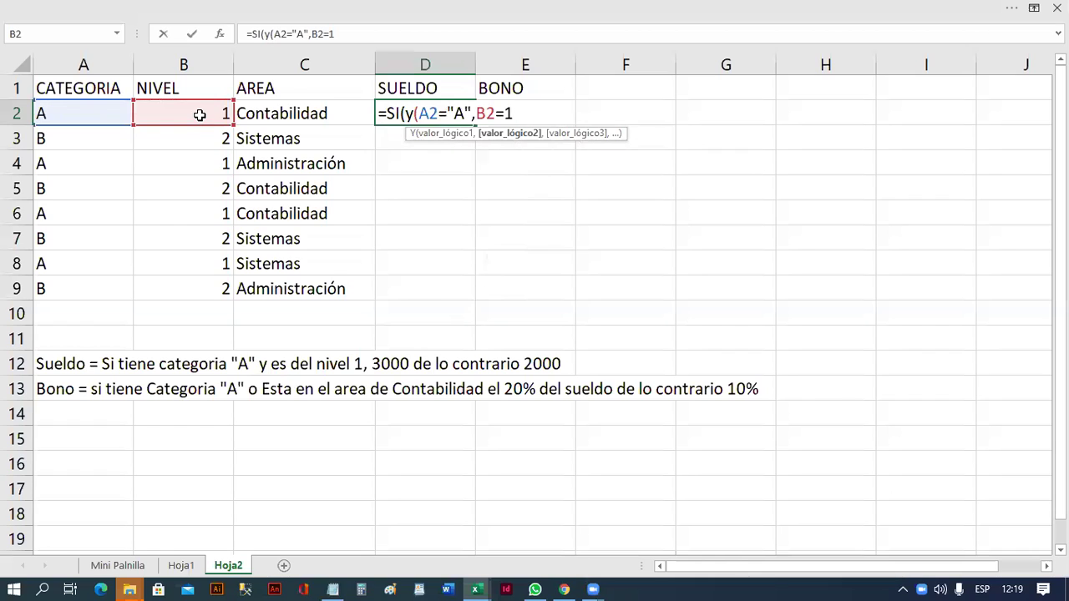
pyautogui.write(')')
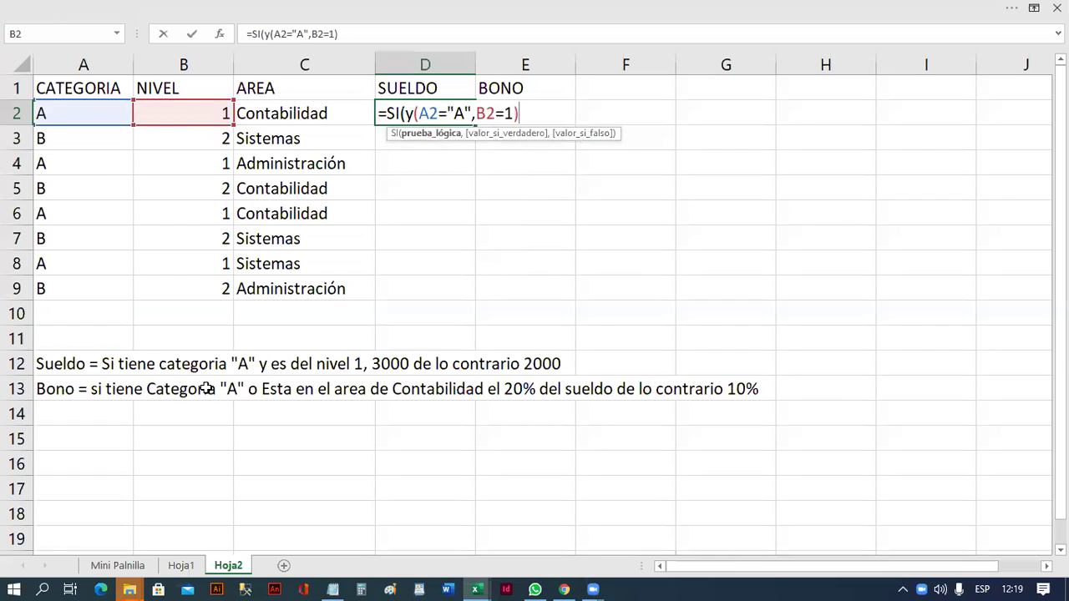
# Append the true result 3000 and false result 2000 to the D2 formula
pyautogui.click(415, 115)
pyautogui.moveTo(432, 111); pyautogui.dragTo(526, 114)
pyautogui.click(527, 114)
pyautogui.write(',')
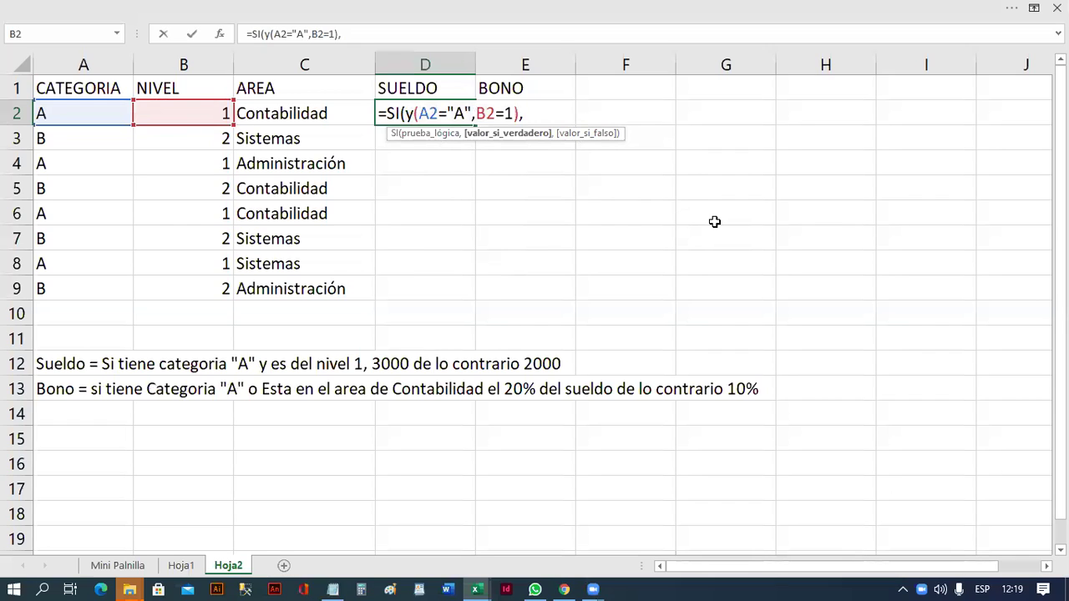
pyautogui.write('3000')
pyautogui.write(',2000')
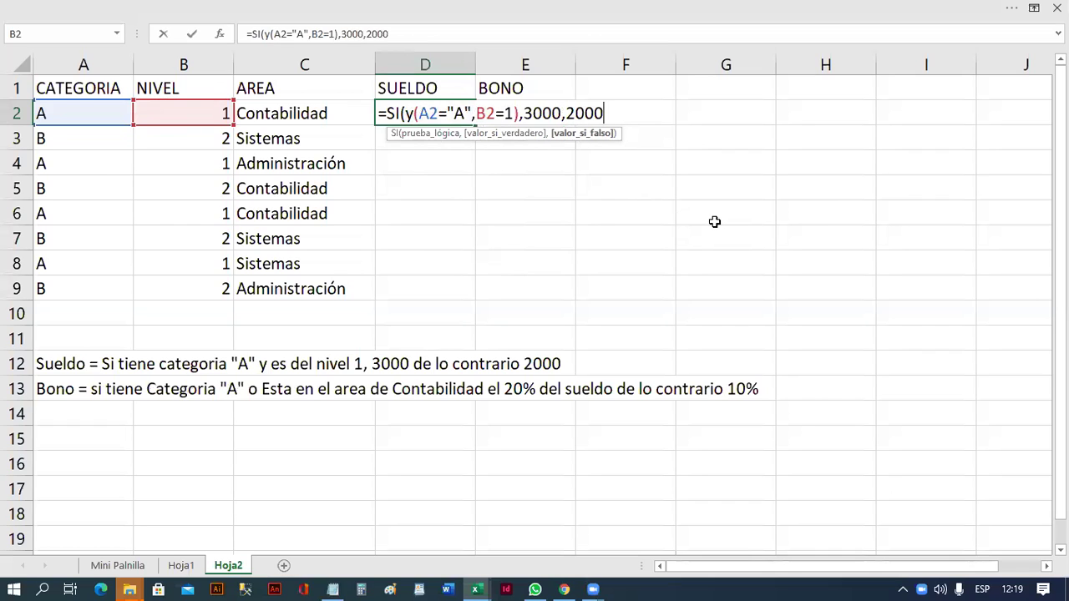
pyautogui.write(')')
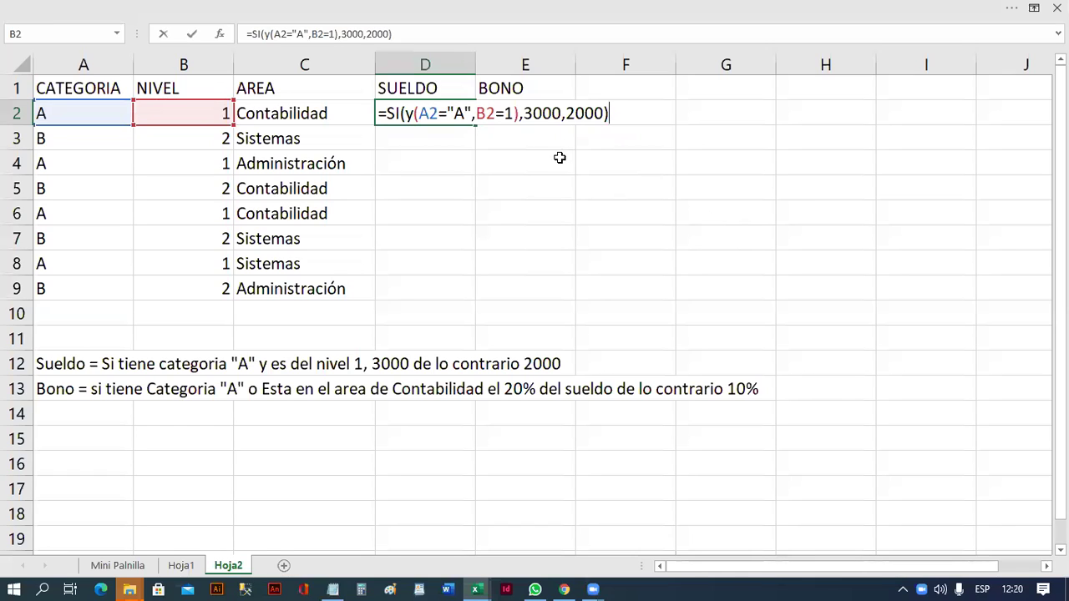
# Point out the B2=1 condition, the Y test and the 3000 result, then confirm D2
pyautogui.moveTo(519, 114); pyautogui.dragTo(405, 115)
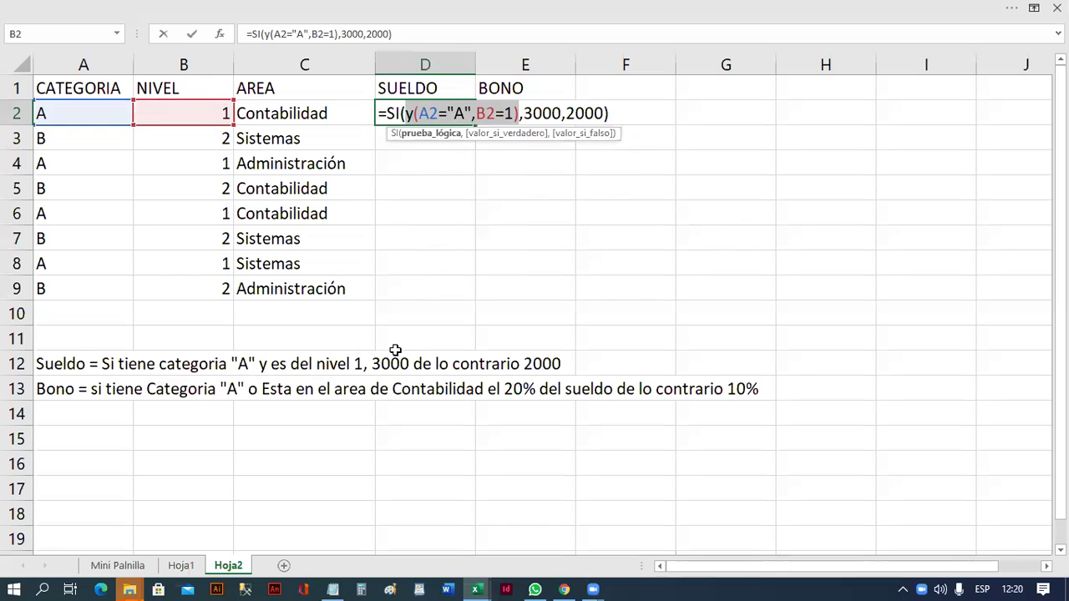
pyautogui.moveTo(406, 115); pyautogui.dragTo(527, 114)
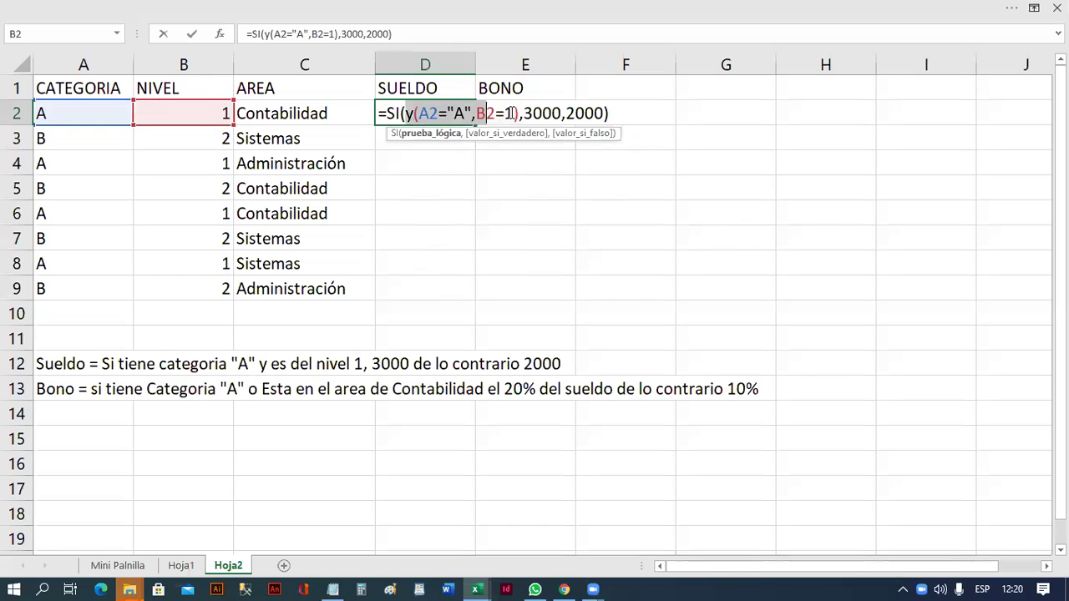
pyautogui.click(551, 113)
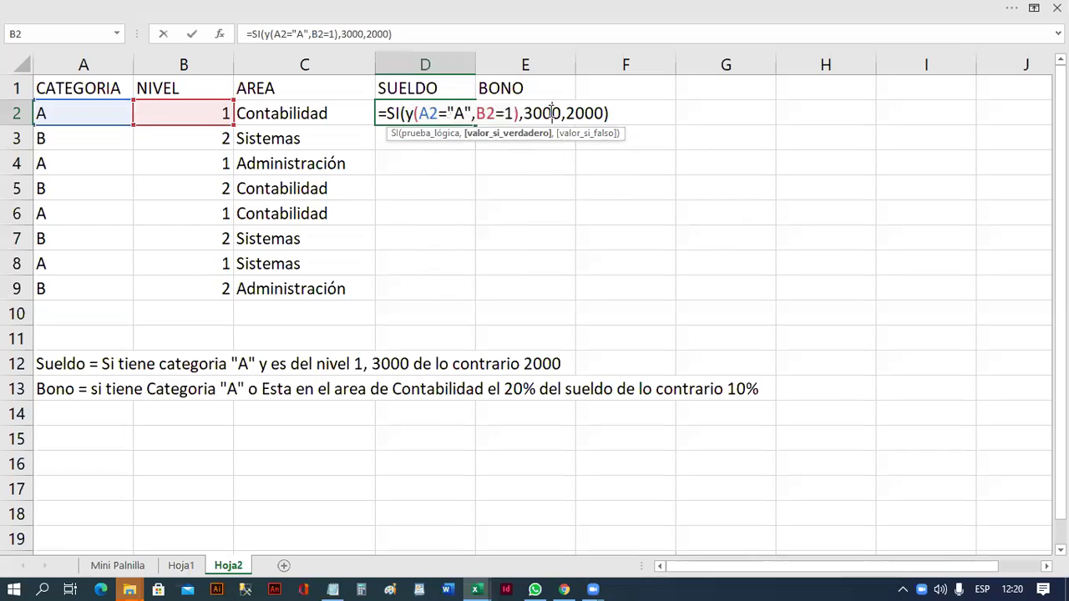
pyautogui.click(632, 114)
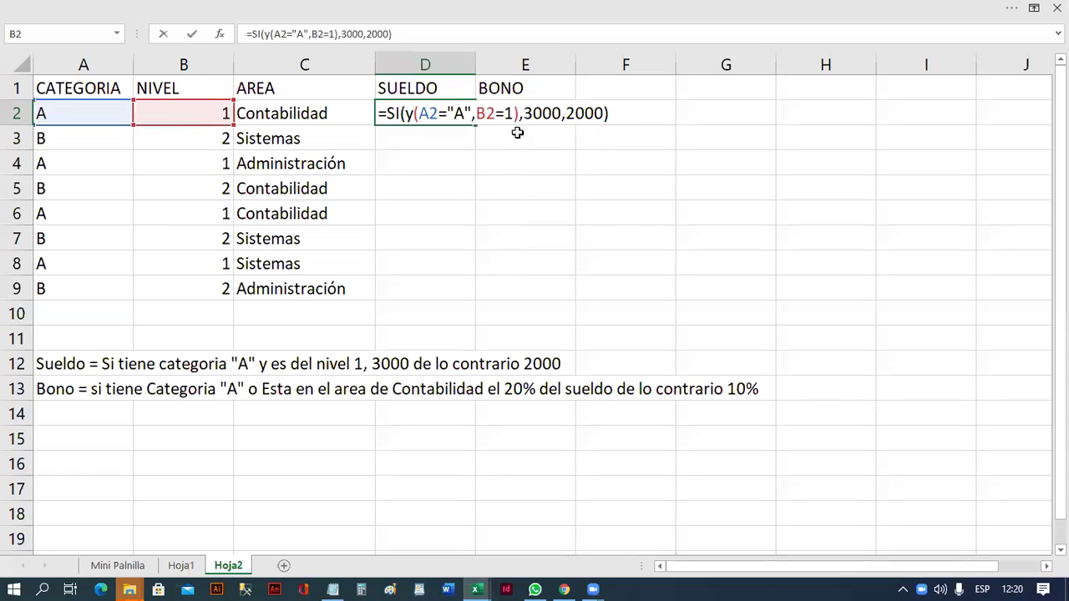
pyautogui.moveTo(524, 113); pyautogui.dragTo(563, 113)
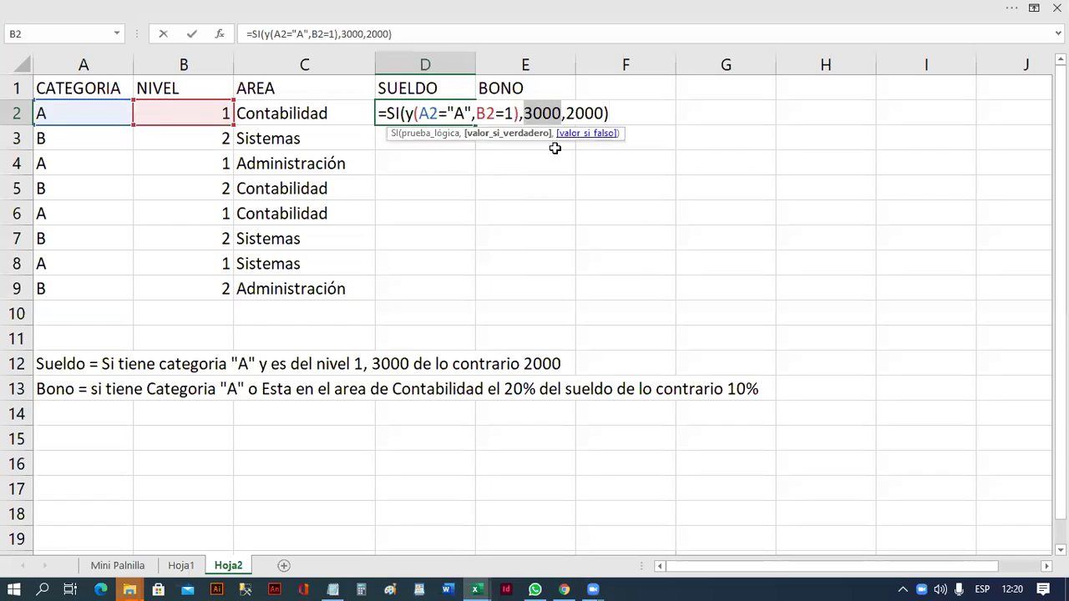
pyautogui.press('Return')
# Fill D2's salary formula down to D9 and check the copied results starting at D3
pyautogui.click(452, 114)
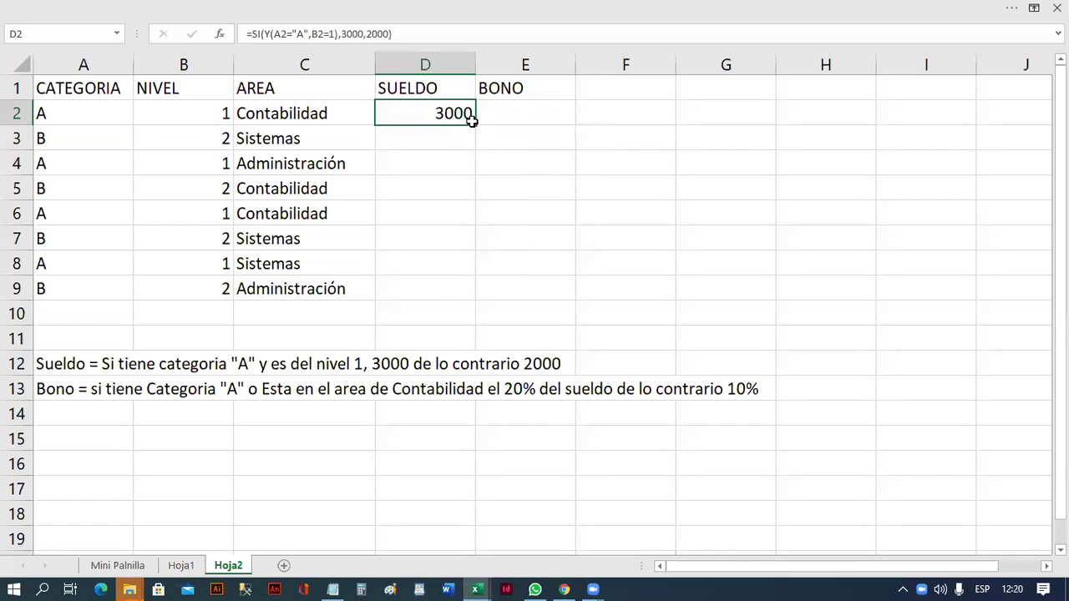
pyautogui.moveTo(474, 125); pyautogui.dragTo(472, 295)
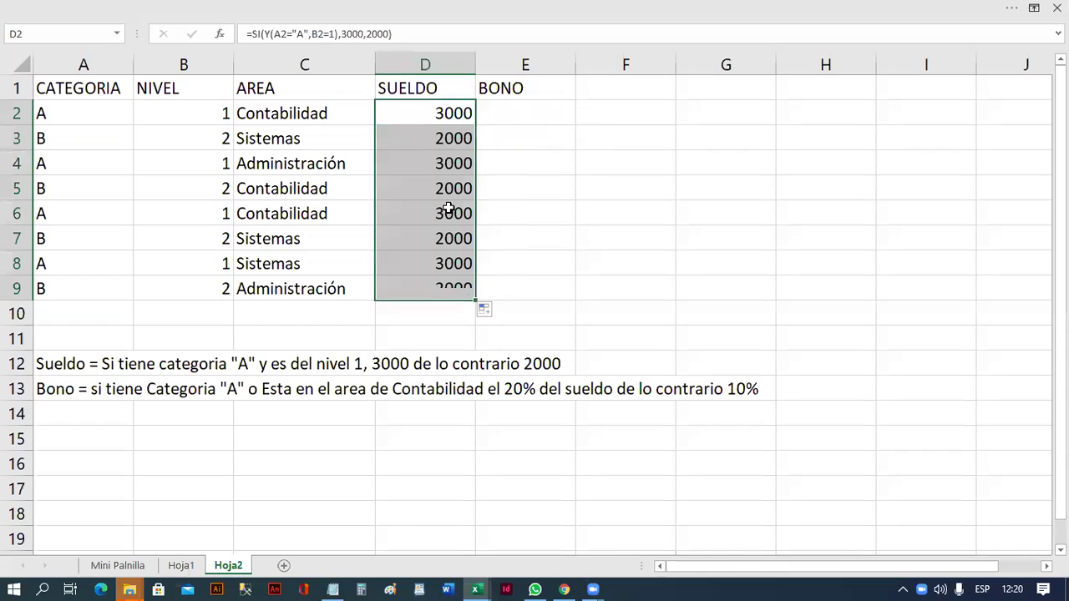
pyautogui.click(447, 139)
pyautogui.doubleClick(447, 139)
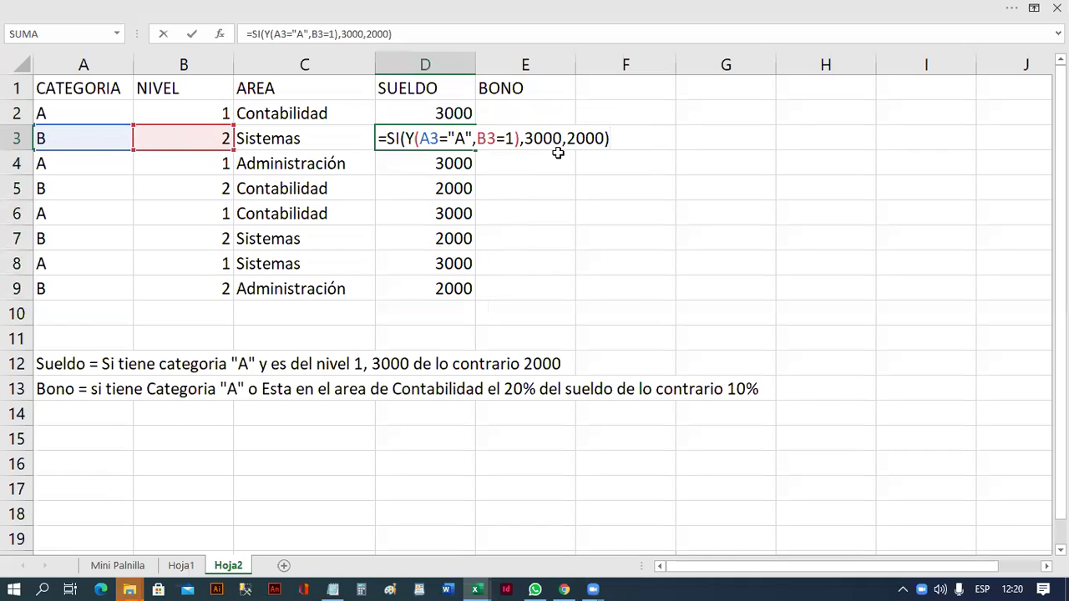
pyautogui.press('Return')
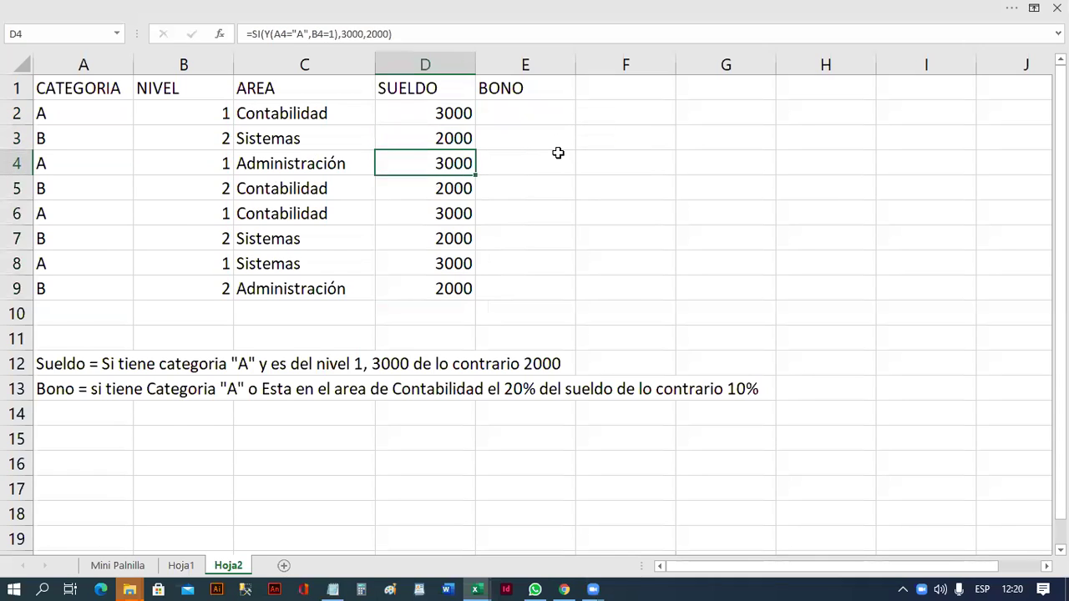
pyautogui.press('Down')
pyautogui.press('Down')
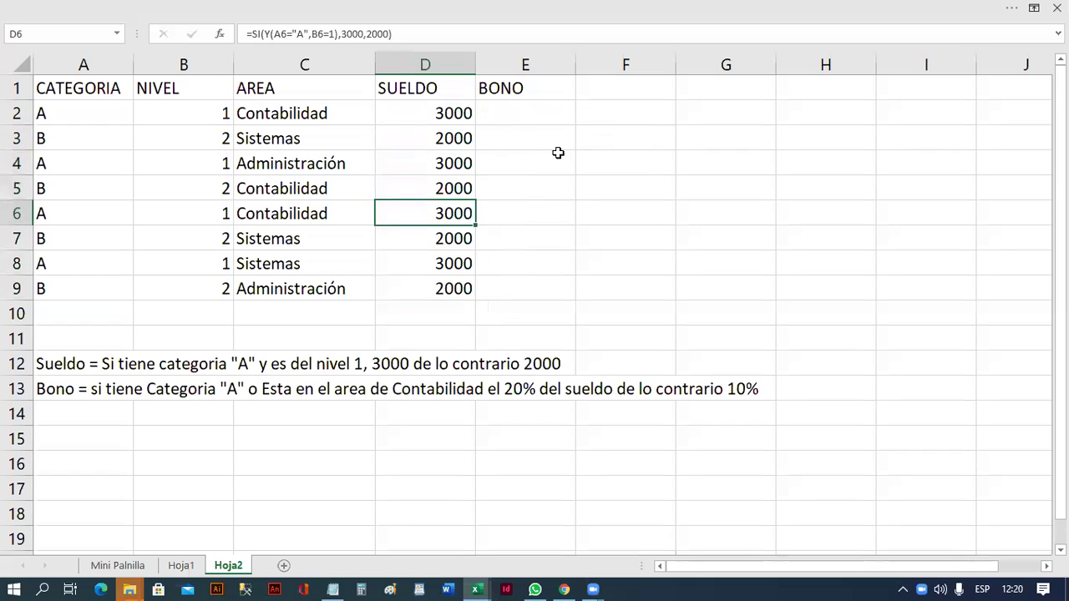
pyautogui.press('Down')
pyautogui.press('Down')
pyautogui.press('Down')
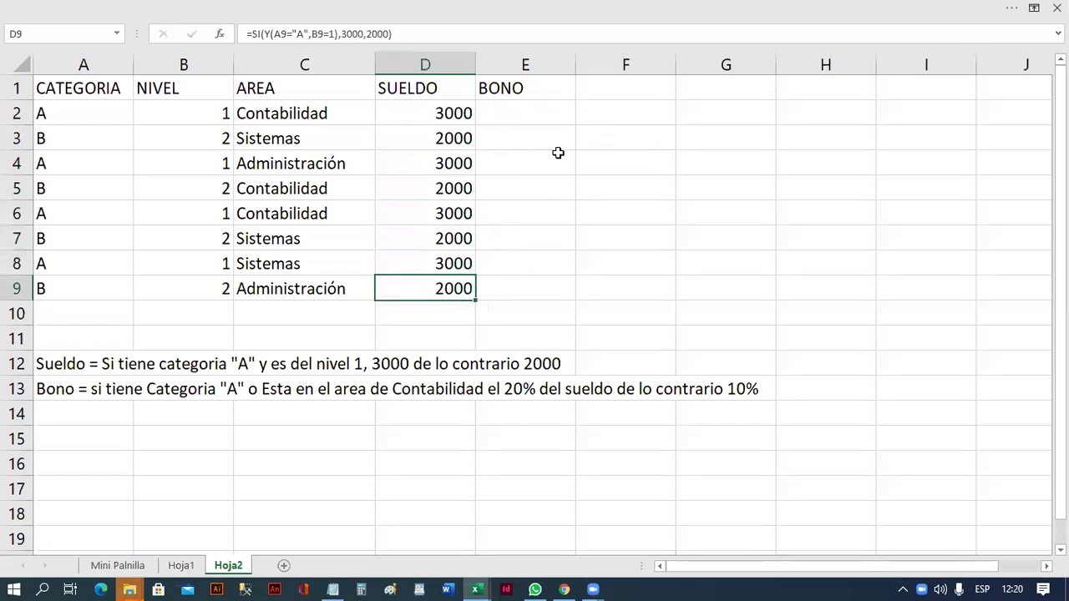
pyautogui.press('Up')
pyautogui.press('Up')
pyautogui.press('Up')
pyautogui.press('Up')
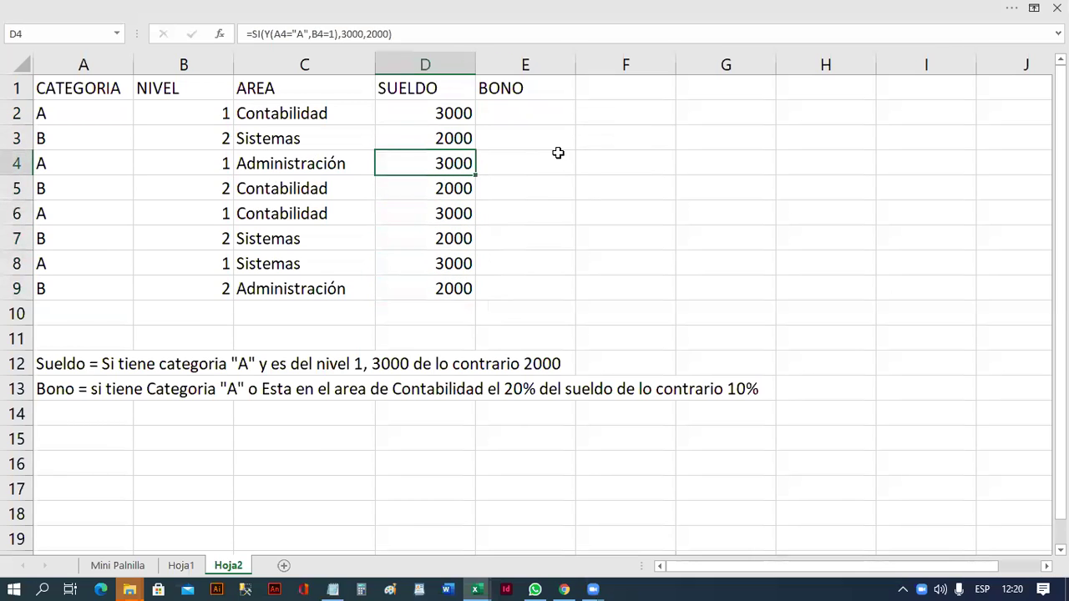
# Change row 4's level in B4 to 2
pyautogui.click(58, 165)
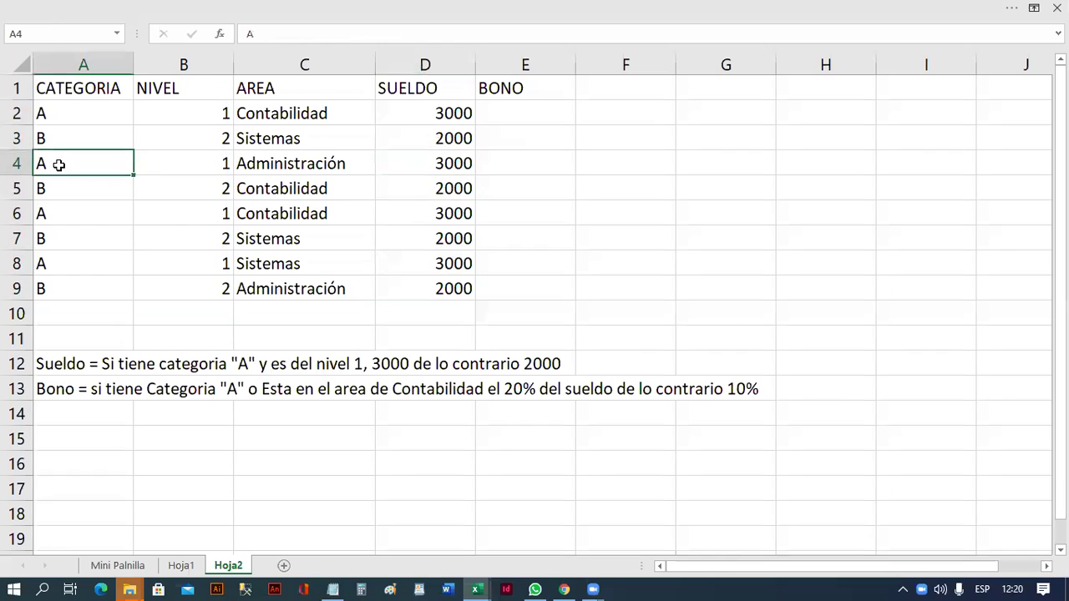
pyautogui.click(200, 166)
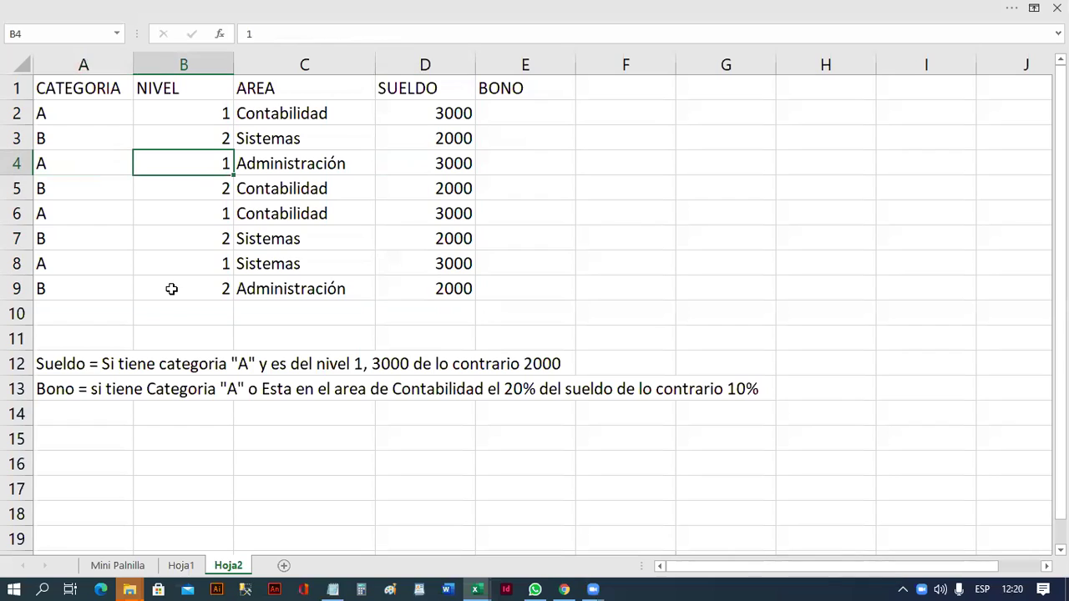
pyautogui.write('2')
pyautogui.press('Return')
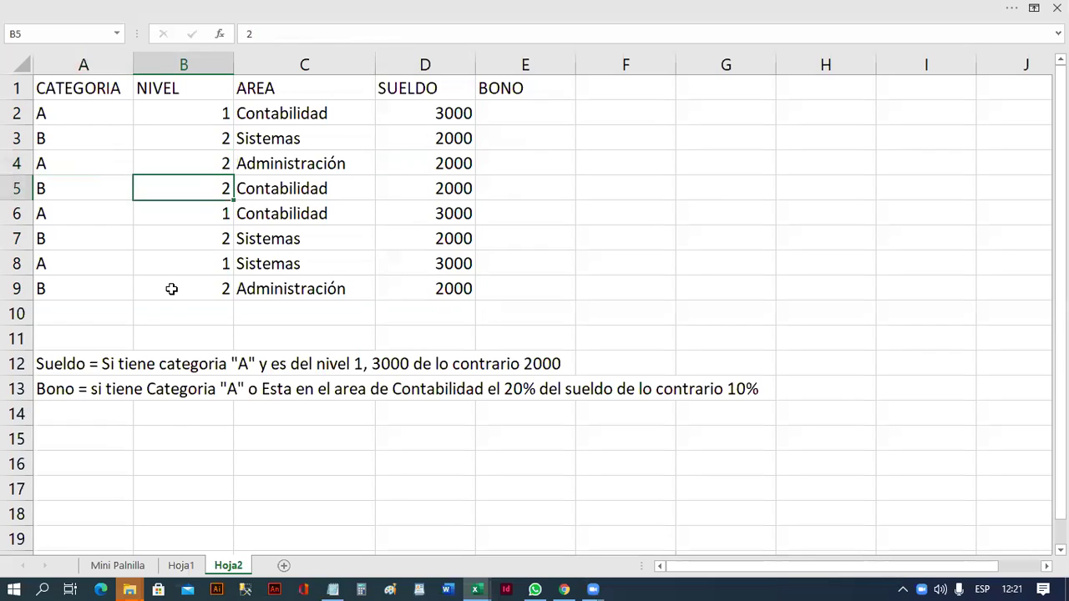
# Review D4's formula, highlighting its Y condition and the 2000 false result
pyautogui.doubleClick(448, 164)
pyautogui.click(611, 163)
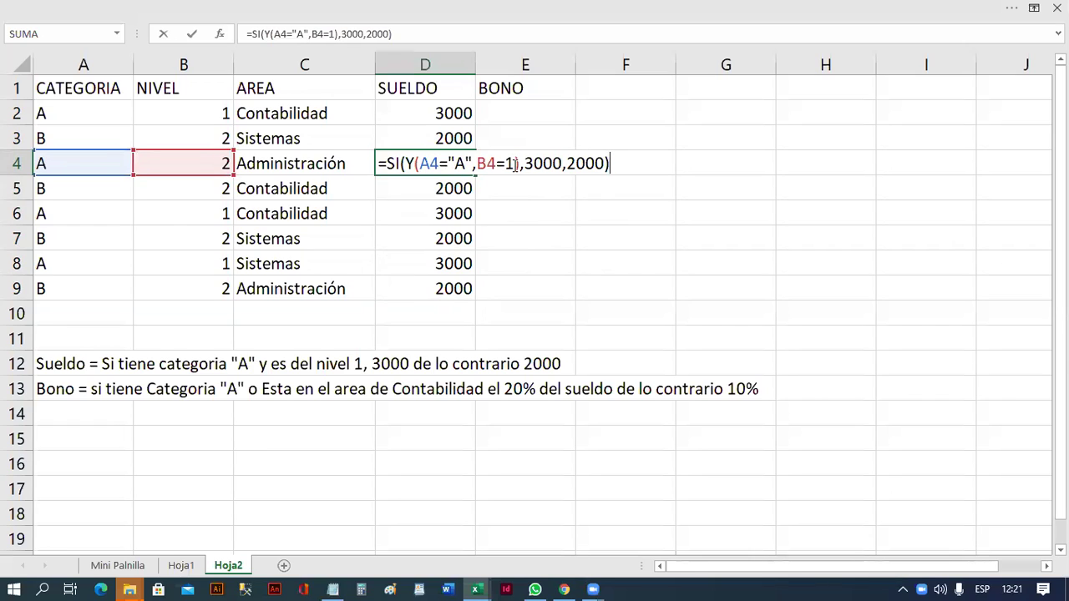
pyautogui.doubleClick(514, 164)
pyautogui.moveTo(479, 163); pyautogui.dragTo(415, 163)
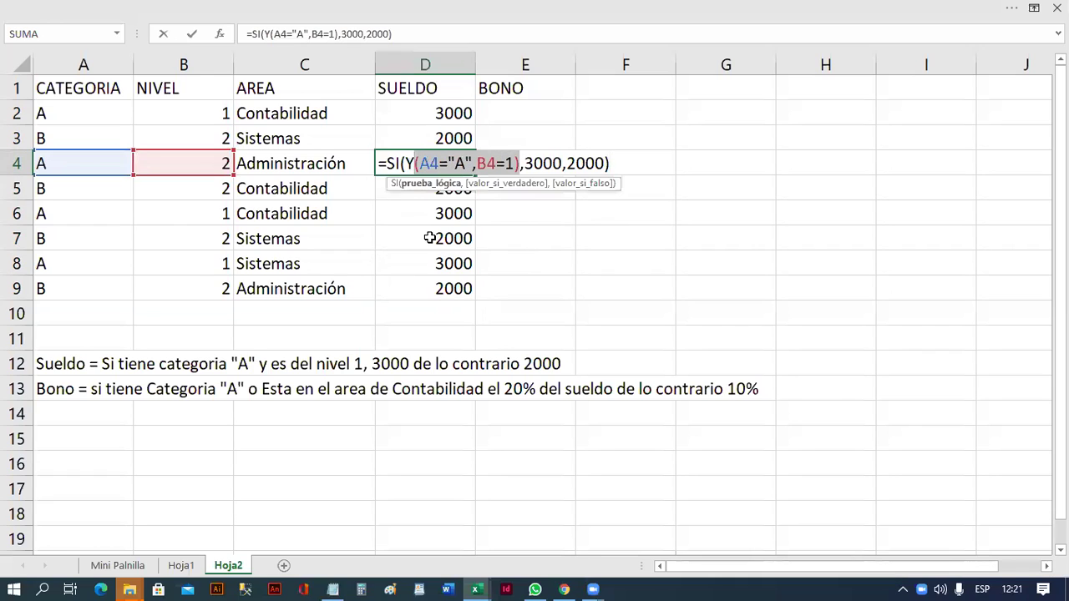
pyautogui.moveTo(565, 164); pyautogui.dragTo(601, 163)
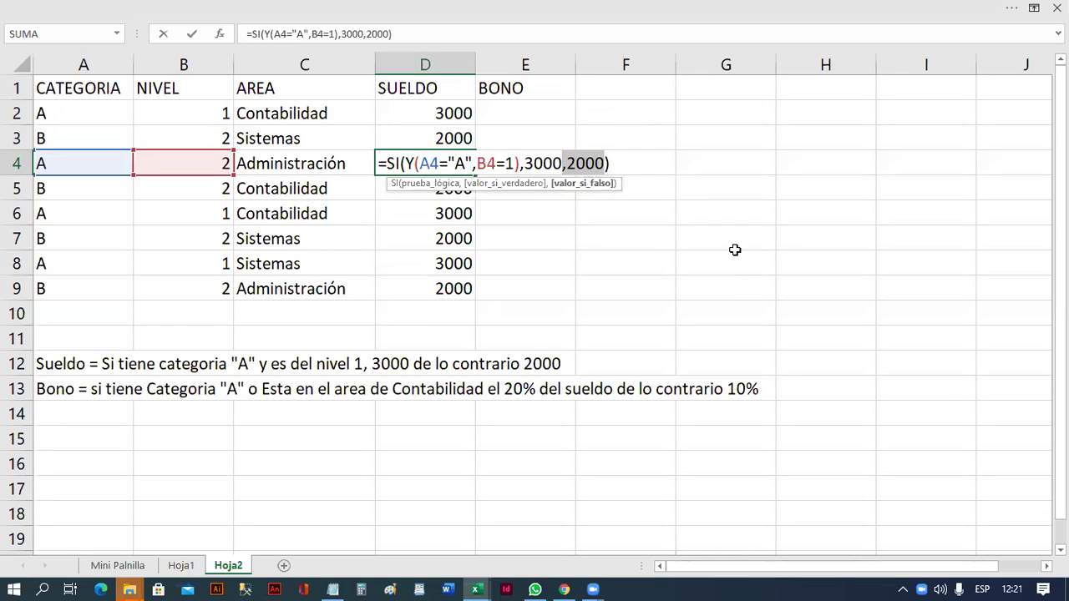
pyautogui.press('Return')
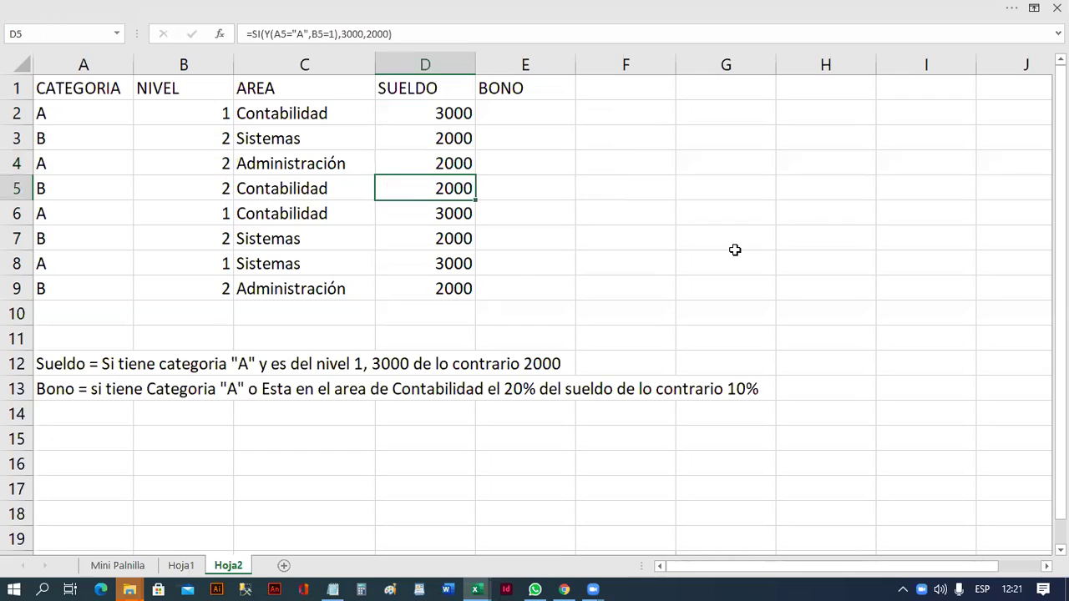
pyautogui.click(86, 417)
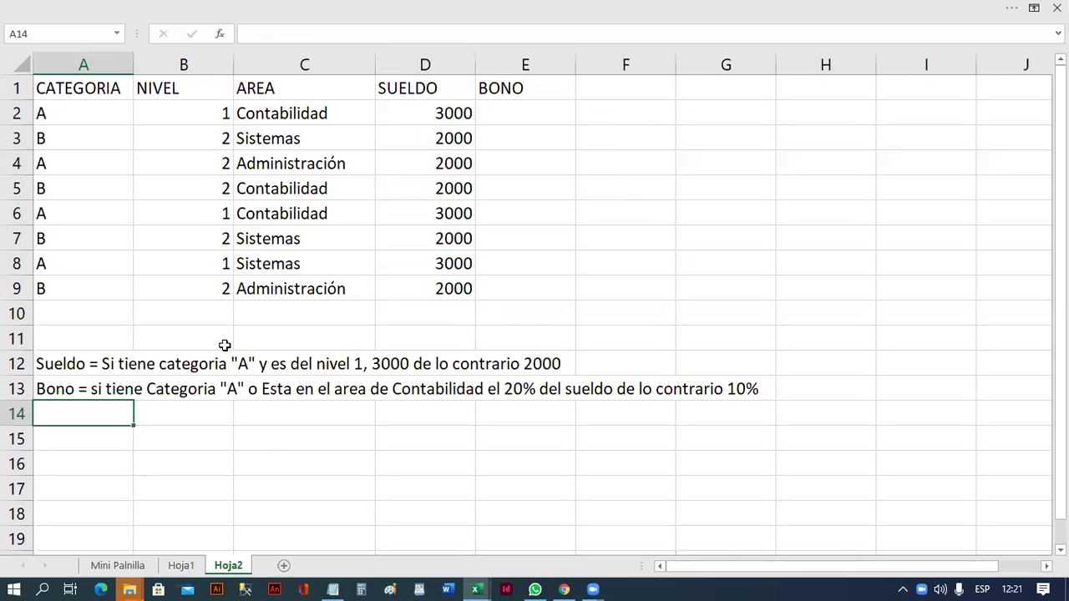
# Start E2 with =SI(O(A2="A", as the first bonus condition
pyautogui.click(523, 113)
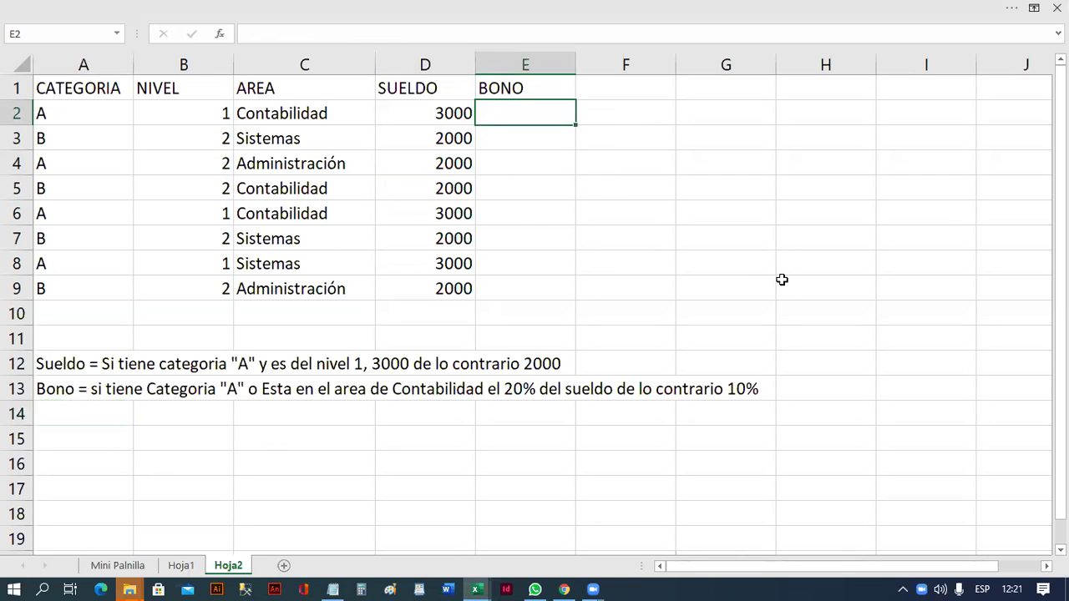
pyautogui.write('=si')
pyautogui.press('Tab')
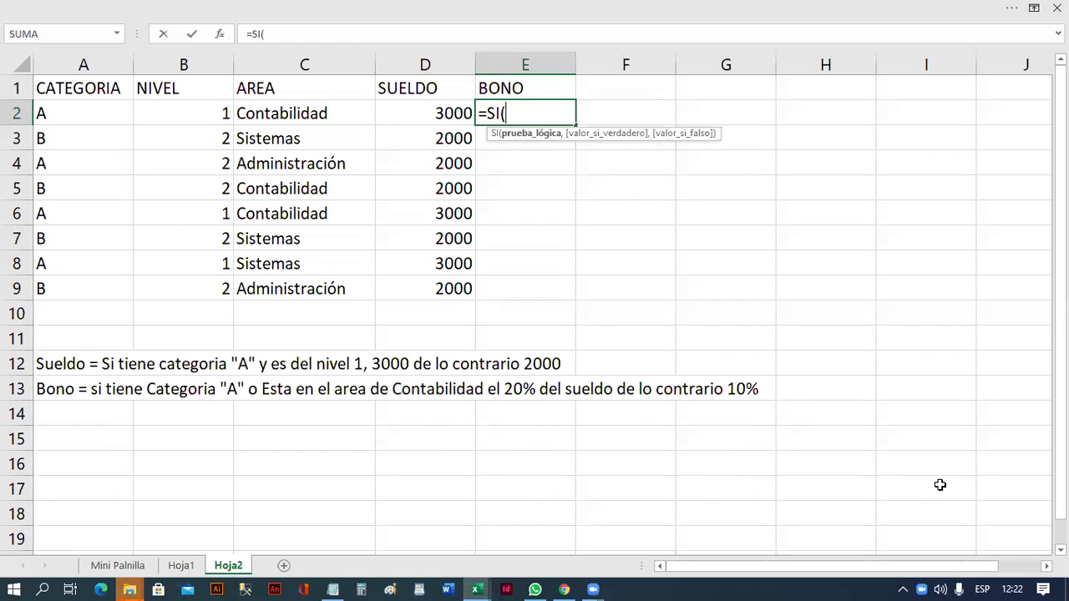
pyautogui.write('o')
pyautogui.press('Tab')
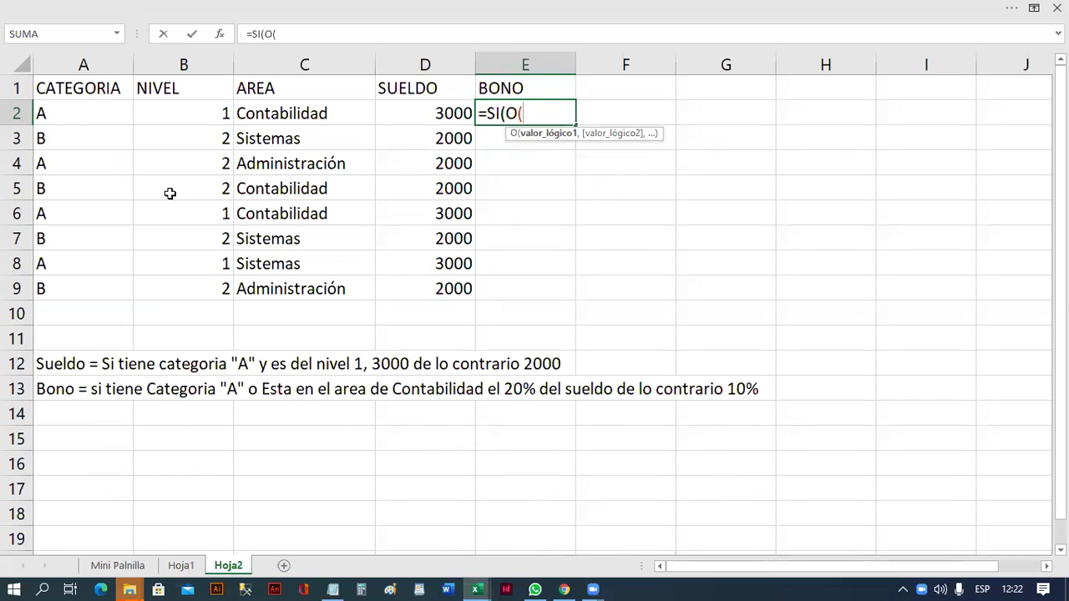
pyautogui.click(97, 114)
pyautogui.write('="a"')
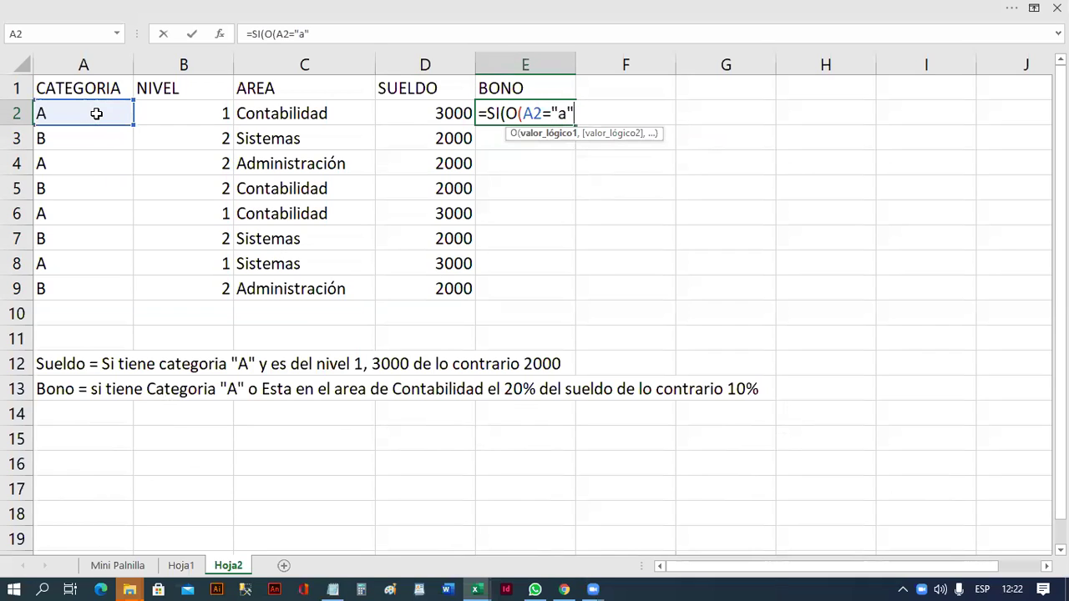
pyautogui.press('BackSpace')
pyautogui.write('A"')
pyautogui.write(',')
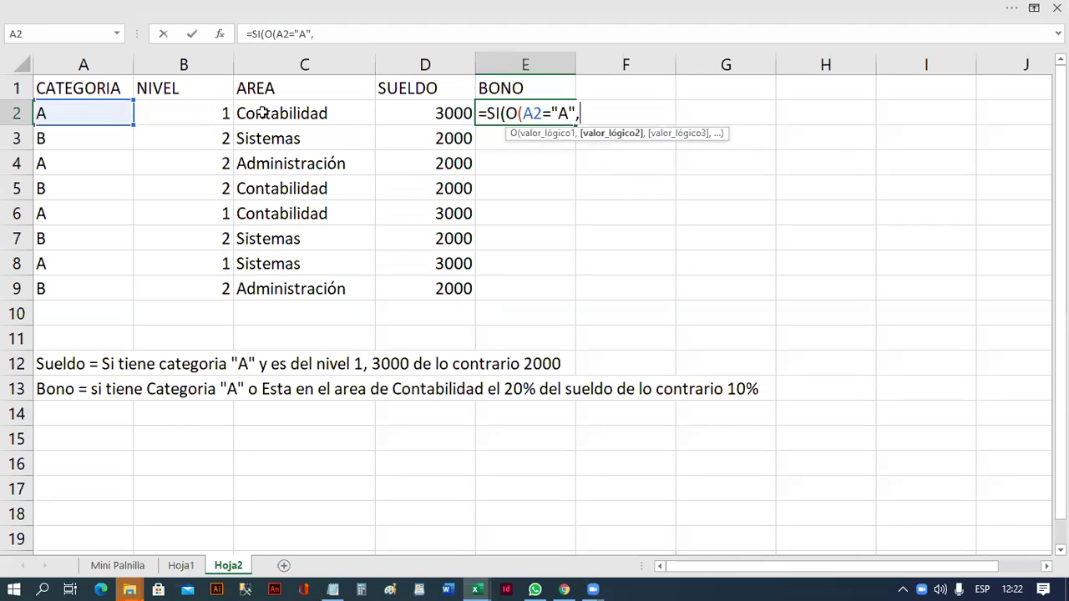
# Add C2="Contabilidad" and results 20%*D2 and 10%*D2, then confirm the E2 formula
pyautogui.click(270, 113)
pyautogui.write('="')
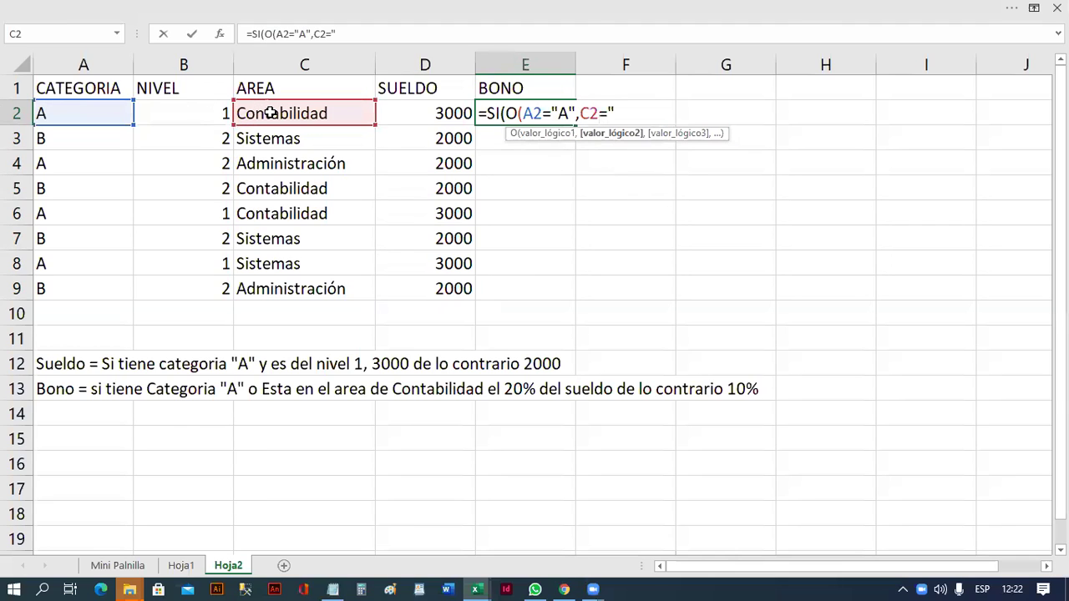
pyautogui.write('Contabilidad")')
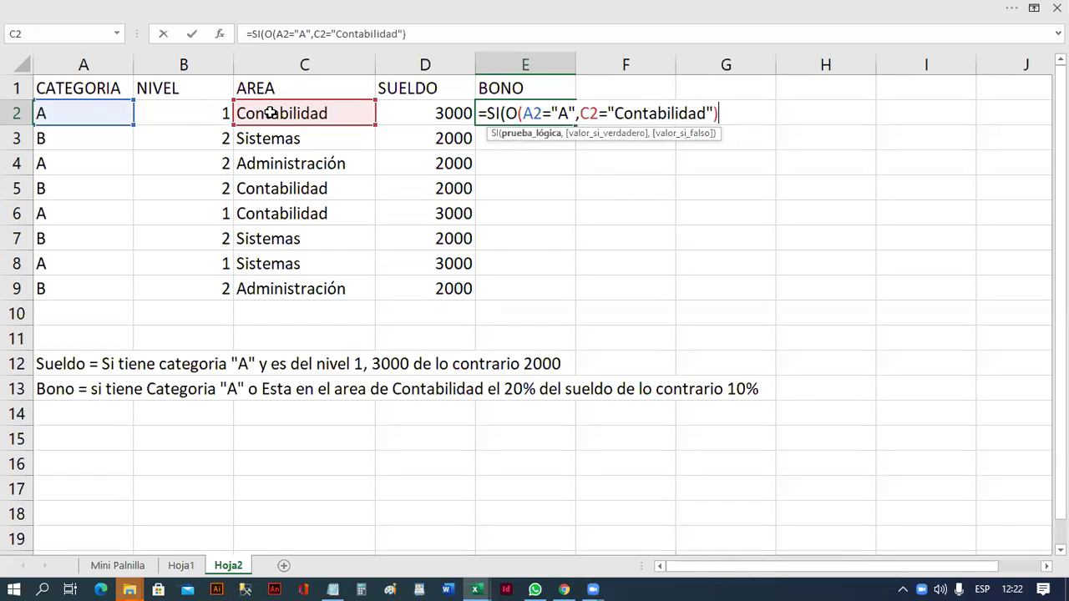
pyautogui.write(',20%*')
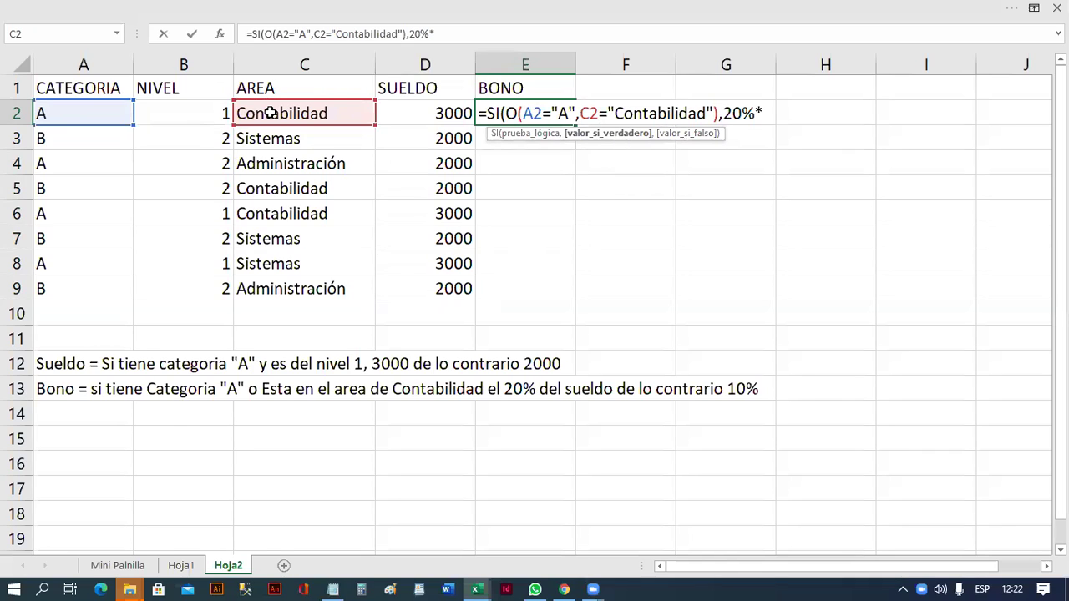
pyautogui.click(408, 113)
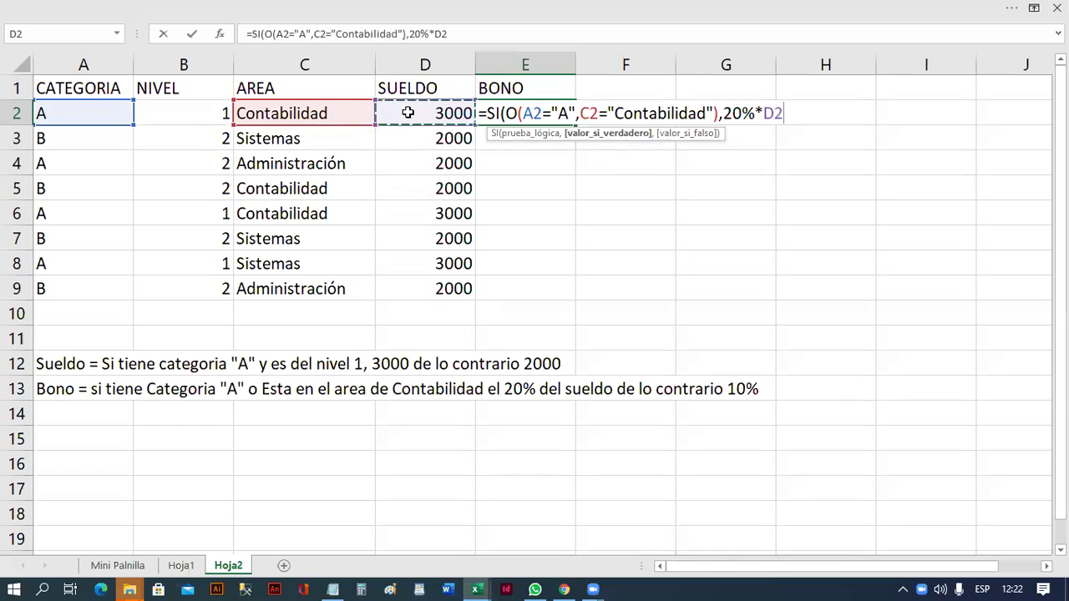
pyautogui.write(',10')
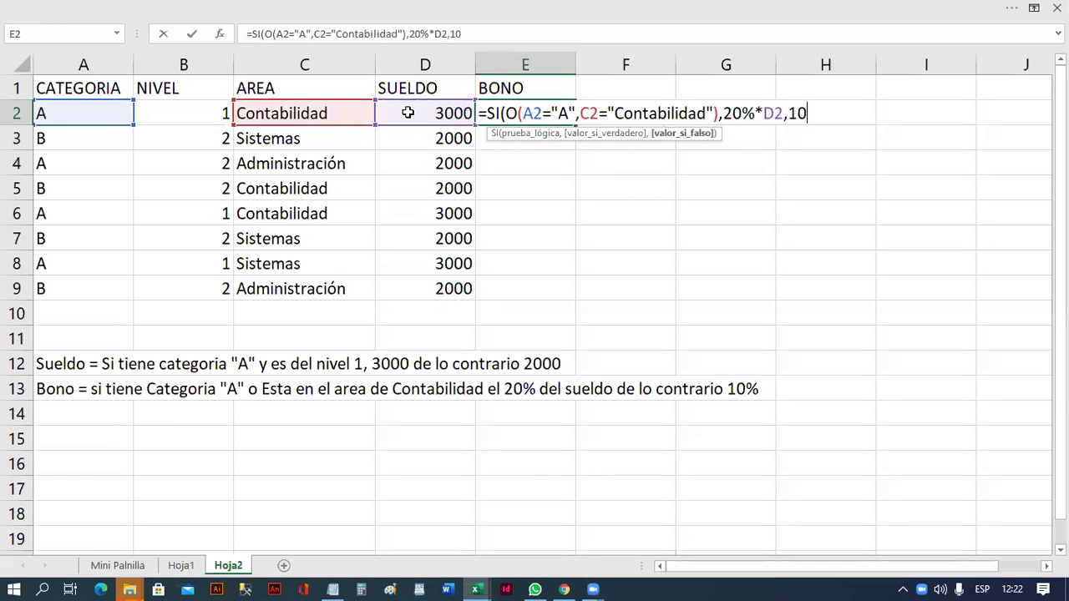
pyautogui.write('%*')
pyautogui.click(425, 106)
pyautogui.write(')')
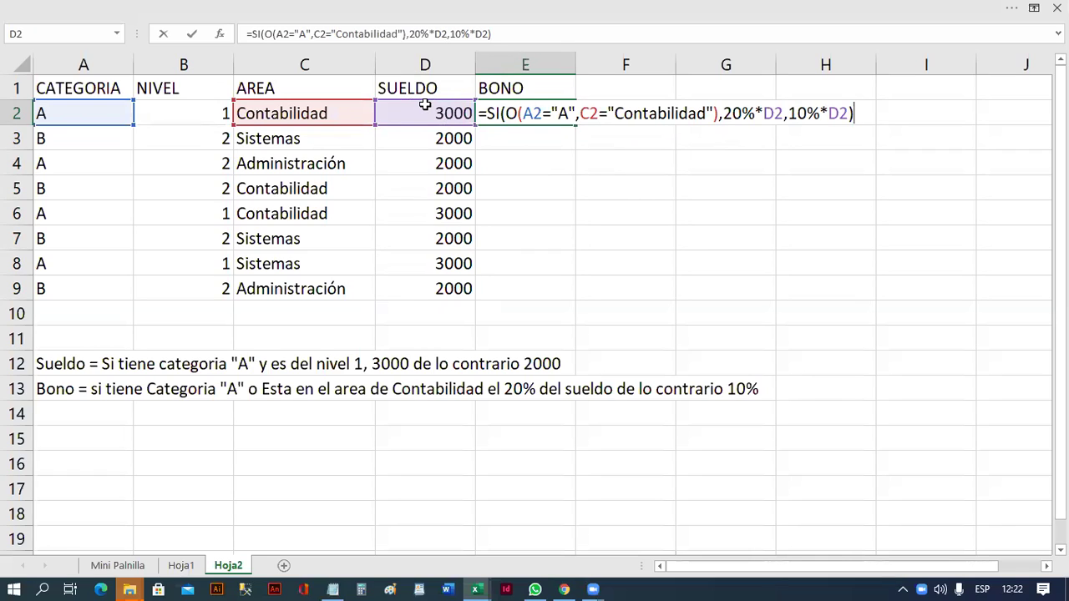
pyautogui.hotkey('ctrl', 'Return')
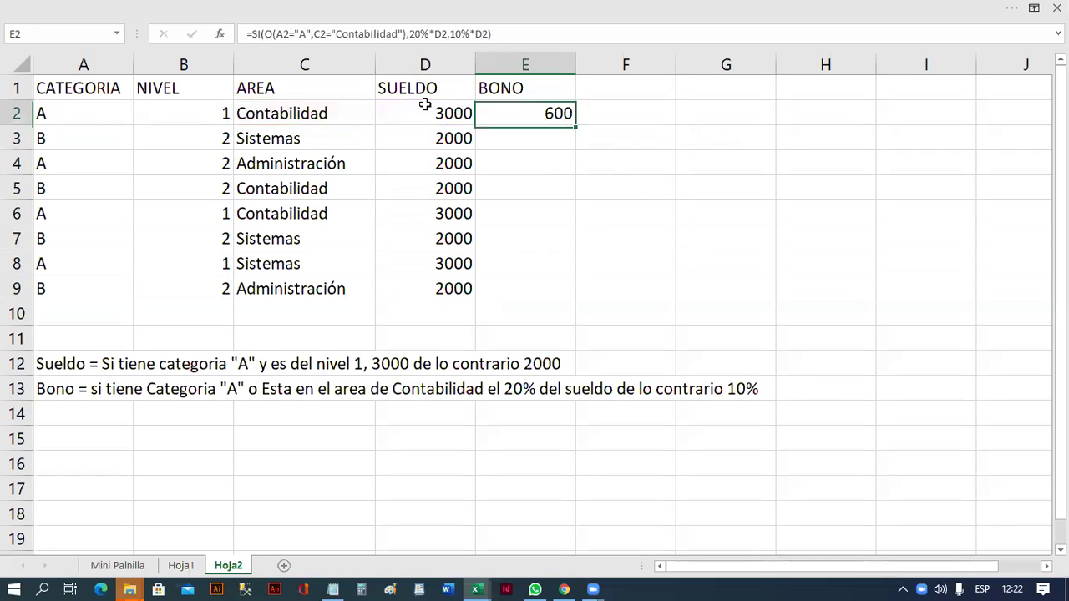
# Review E2's bonus formula, fill it down to E9, and inspect the copy in E3
pyautogui.press('F2')
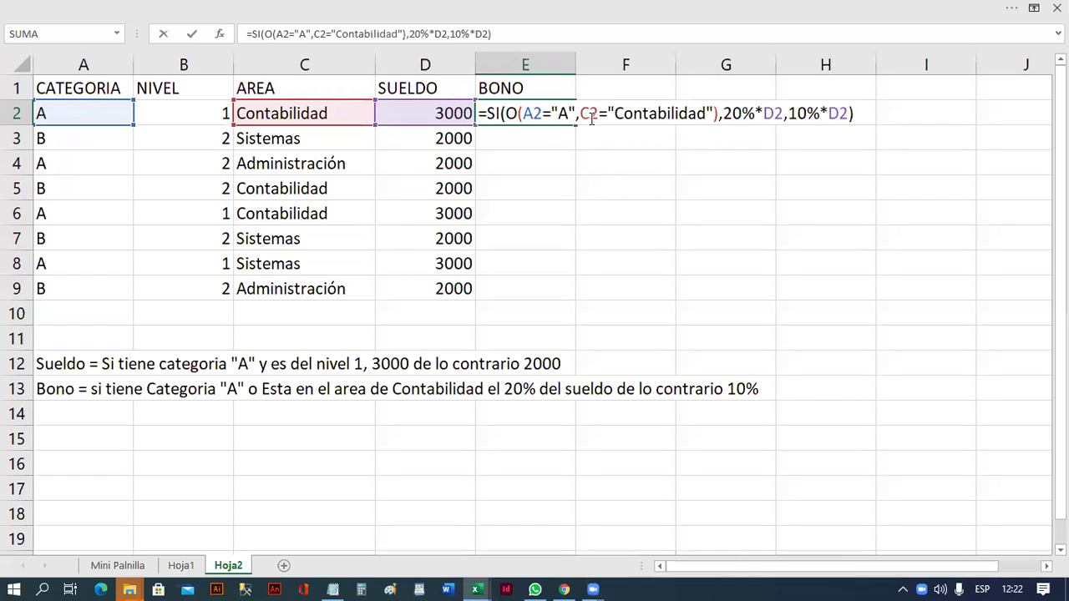
pyautogui.press('Return')
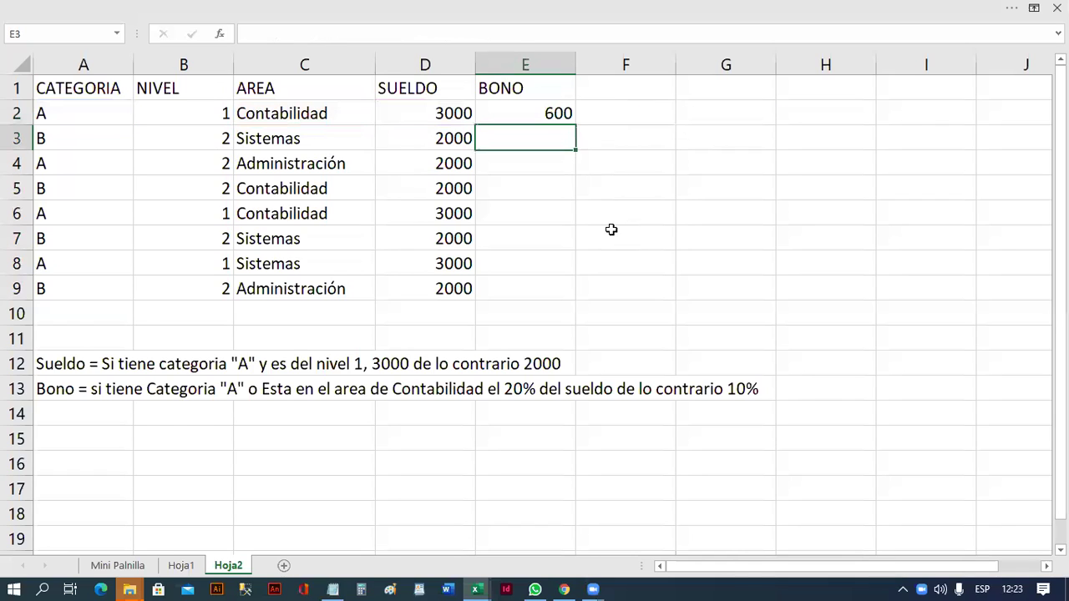
pyautogui.press('F2')
pyautogui.press('Return')
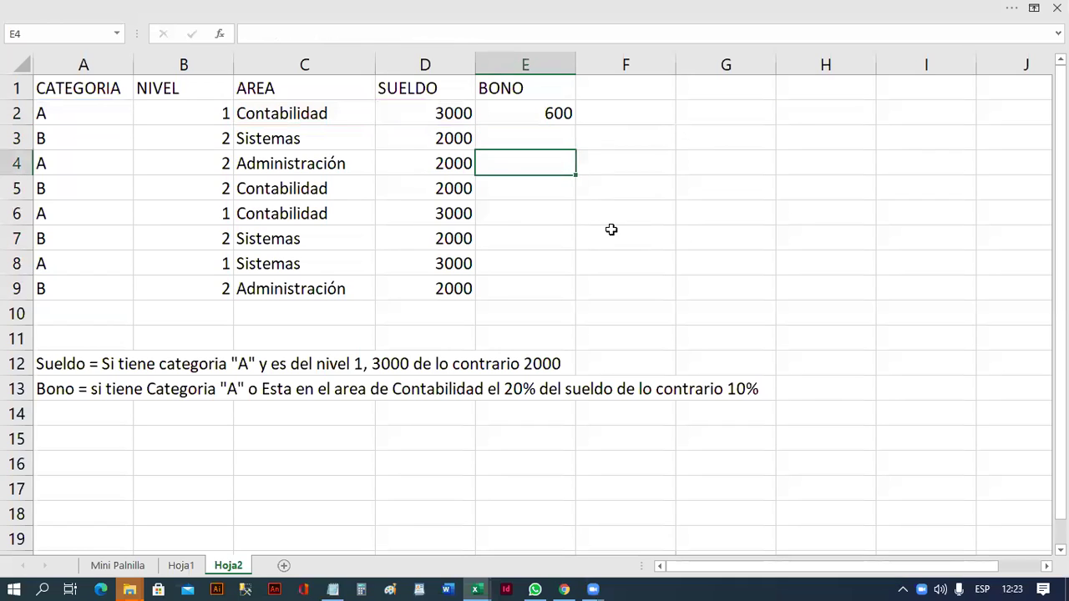
pyautogui.press('Up')
pyautogui.press('Up')
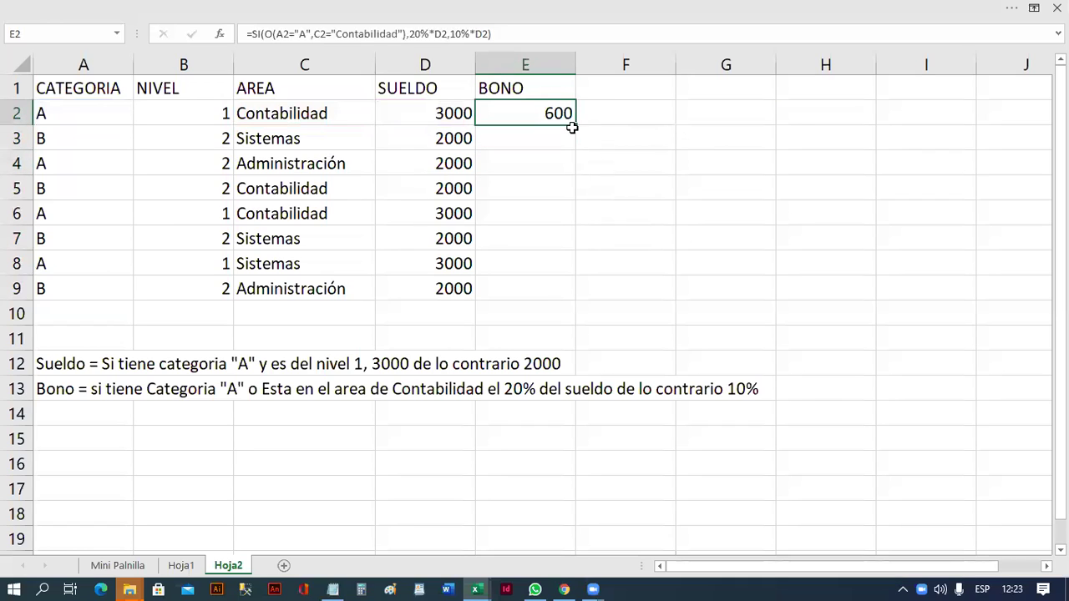
pyautogui.moveTo(575, 124); pyautogui.dragTo(561, 303)
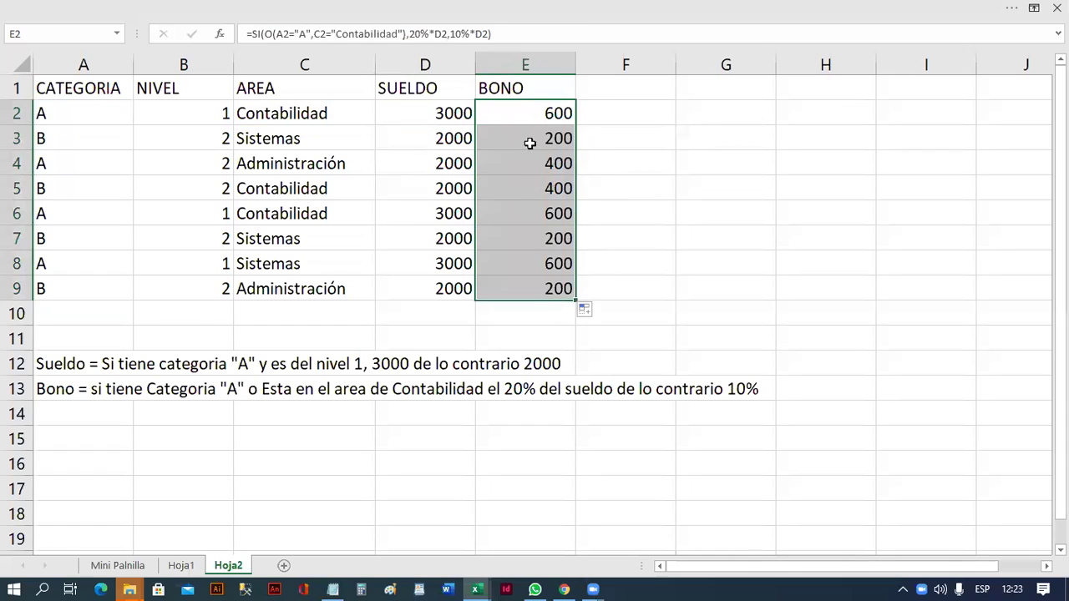
pyautogui.doubleClick(530, 141)
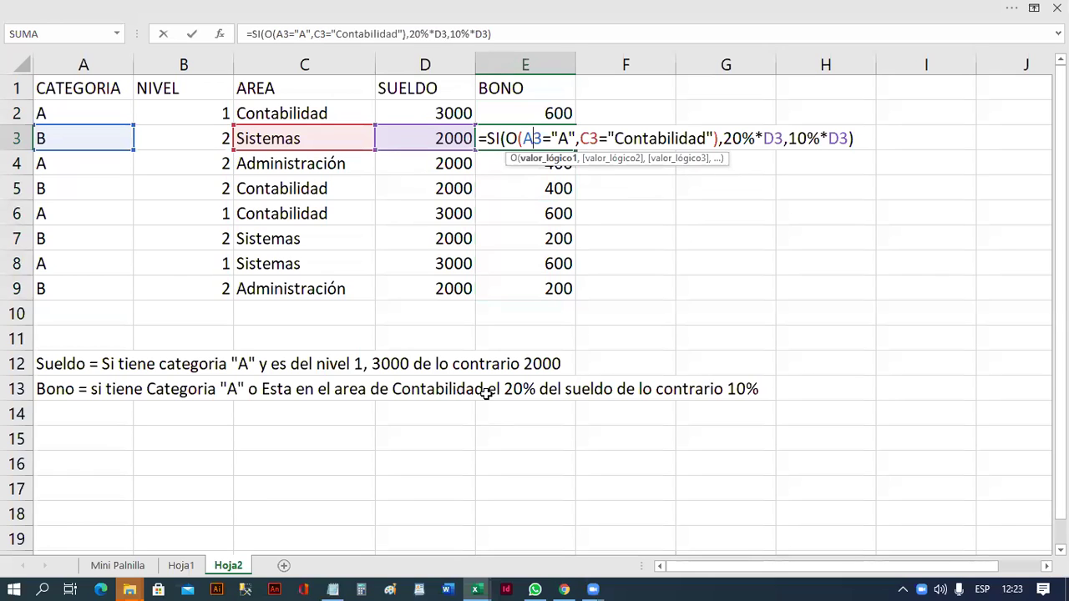
pyautogui.press('Return')
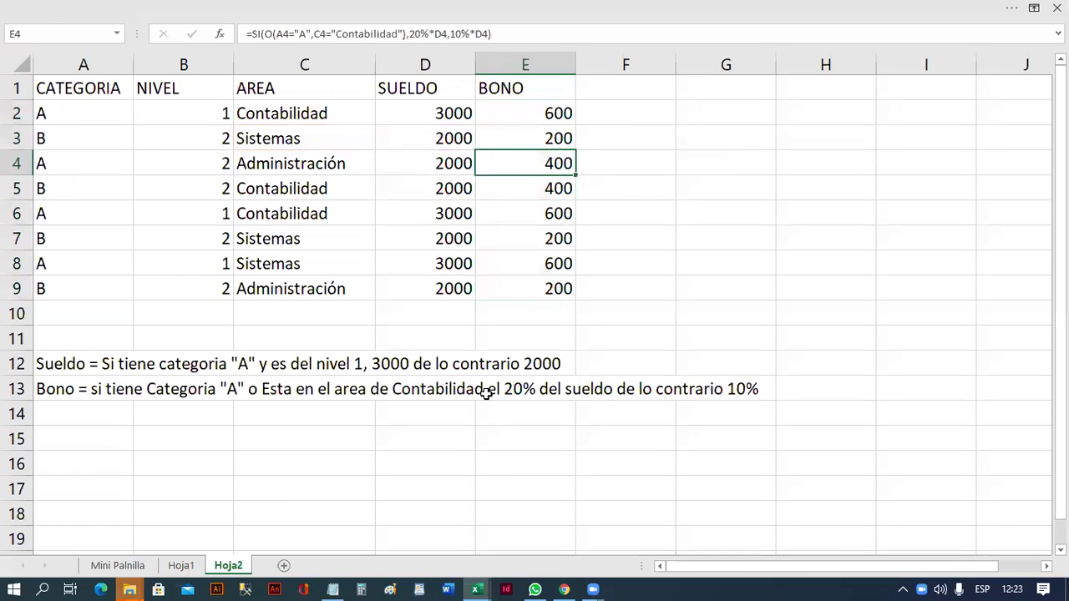
pyautogui.press('F2')
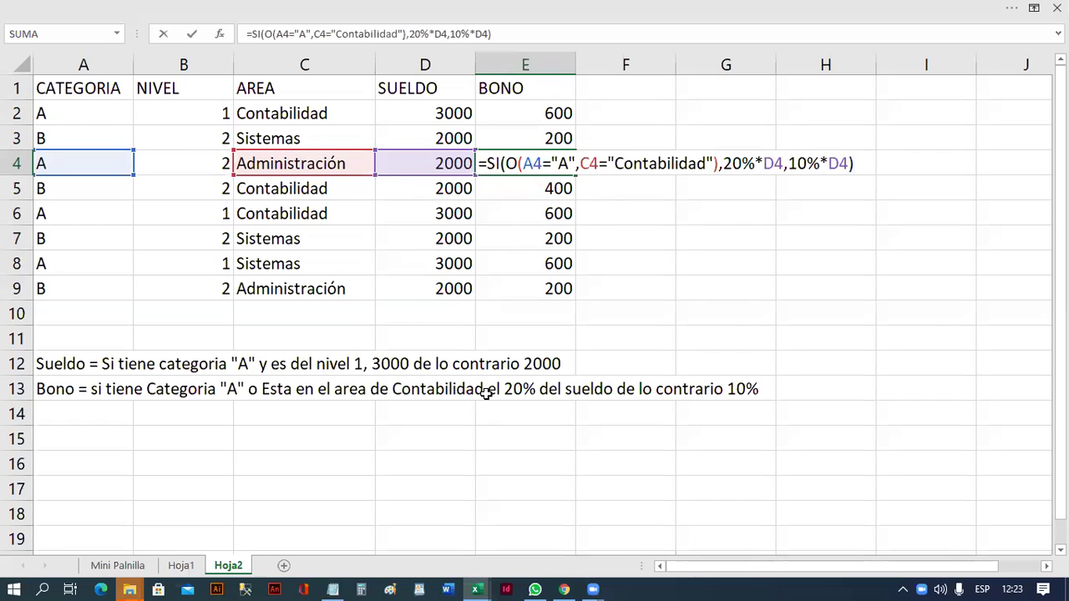
pyautogui.press('Return')
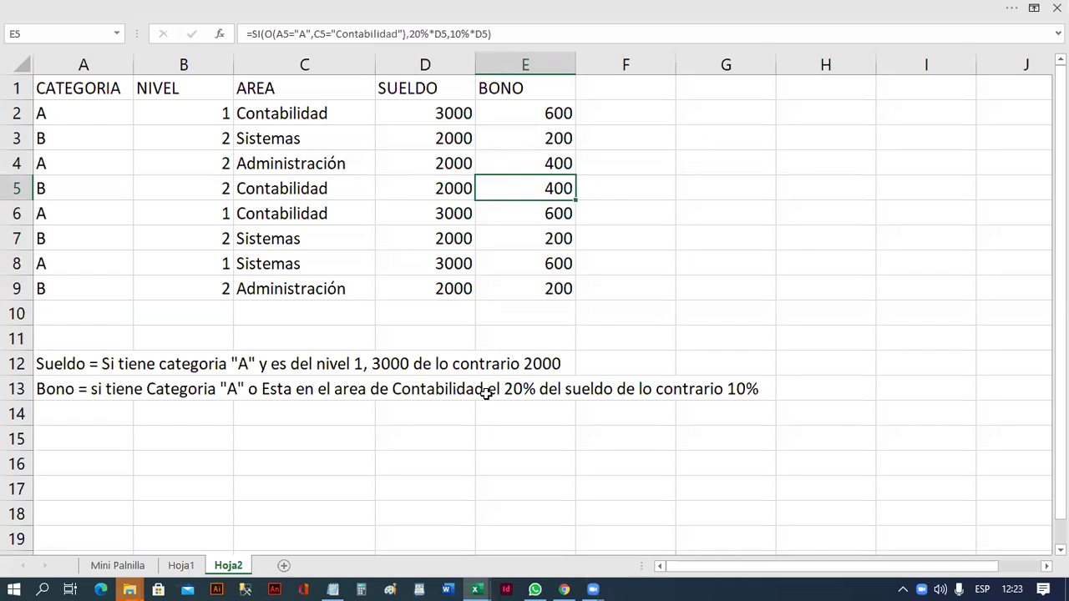
pyautogui.press('F2')
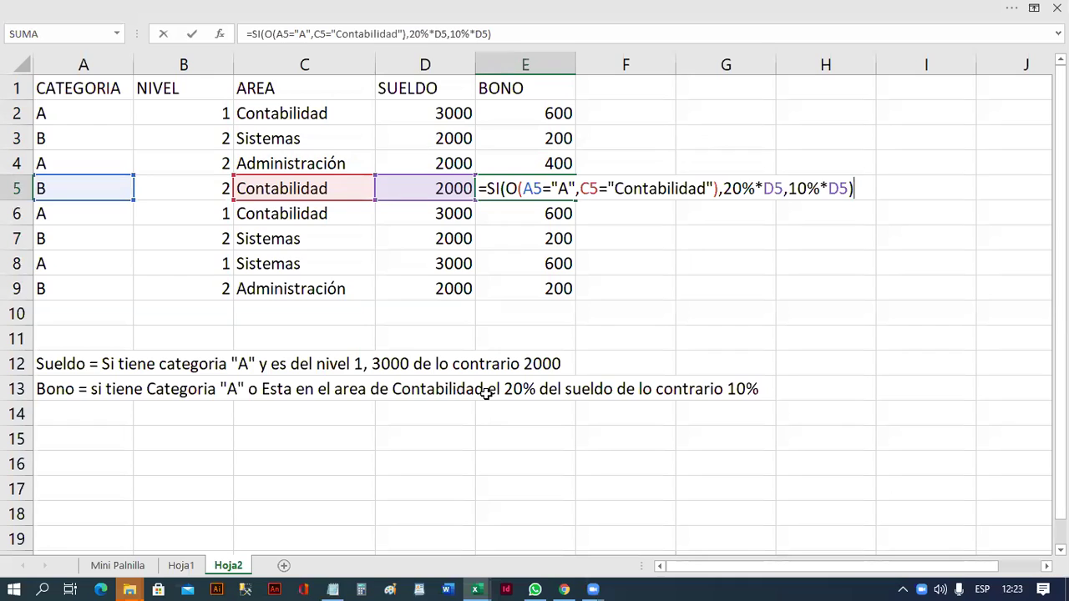
pyautogui.press('Return')
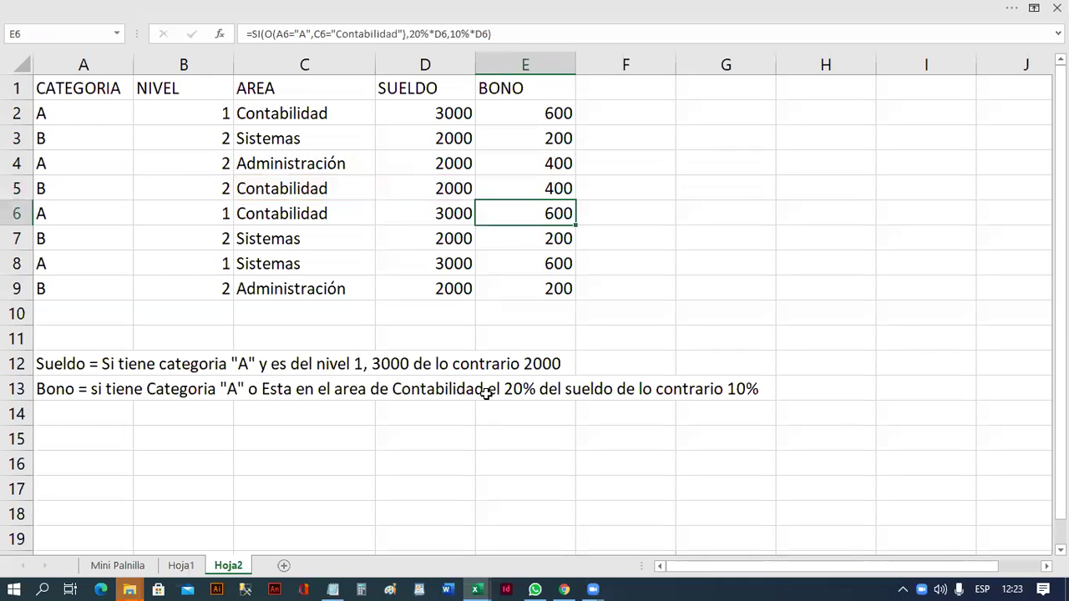
pyautogui.press('Down')
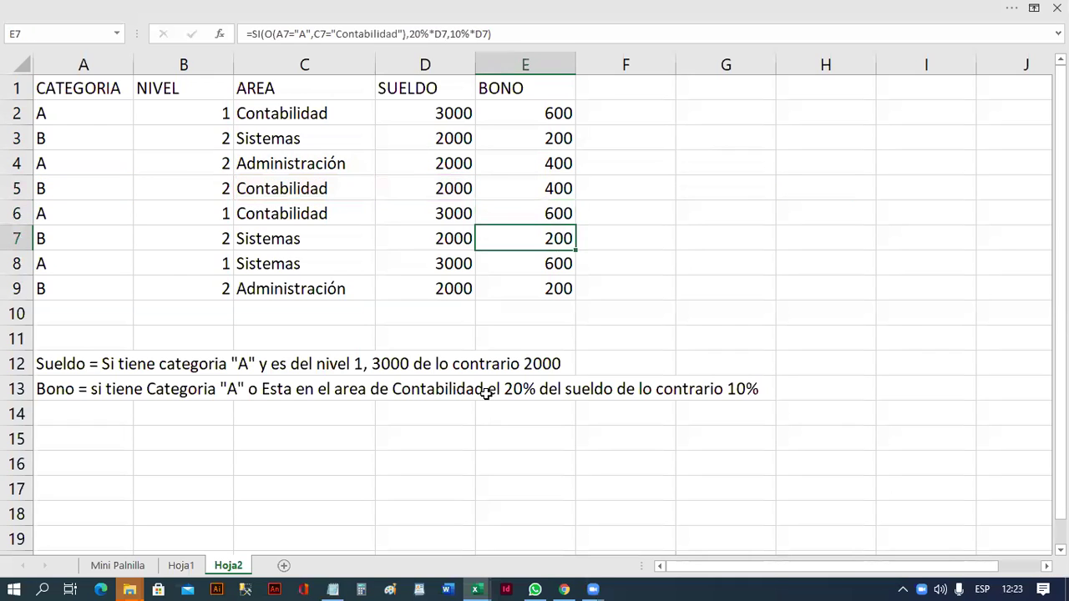
pyautogui.press('F2')
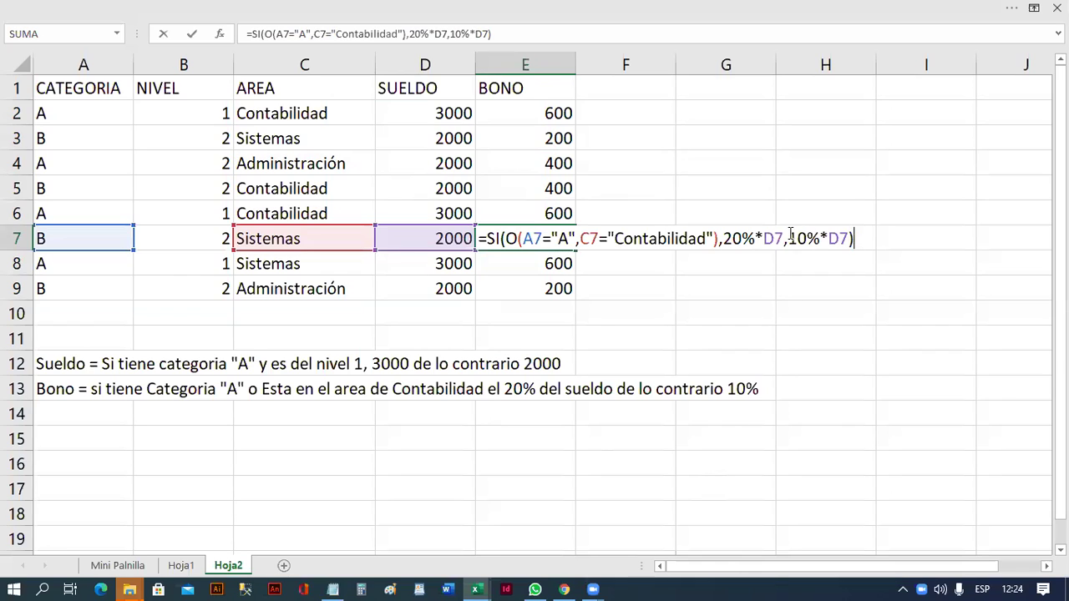
pyautogui.moveTo(788, 238); pyautogui.dragTo(851, 238)
pyautogui.press('Return')
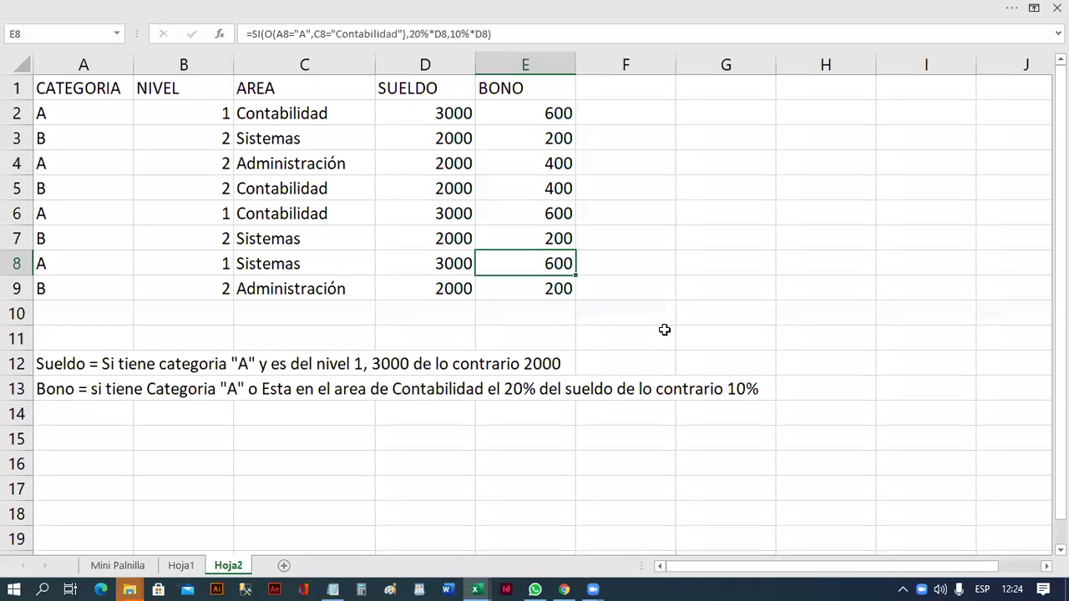
pyautogui.click(544, 117)
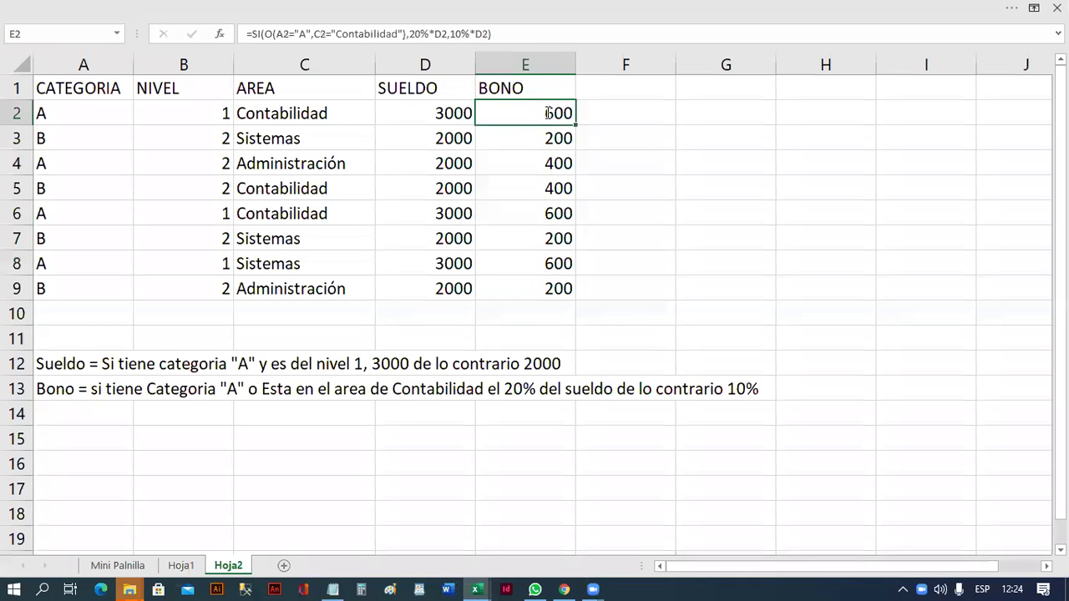
pyautogui.doubleClick(550, 113)
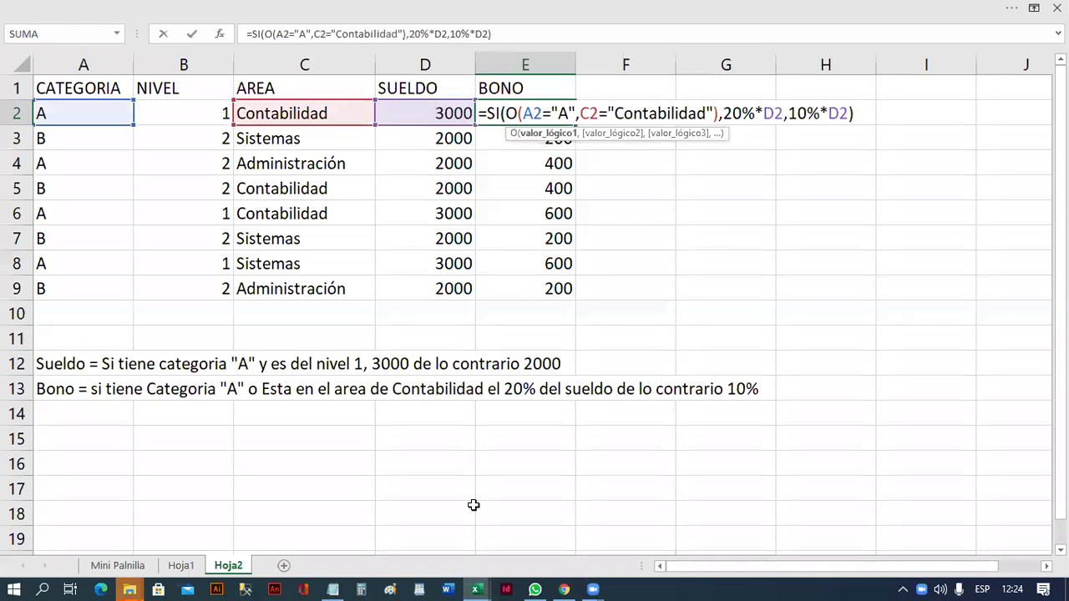
pyautogui.press('Escape')
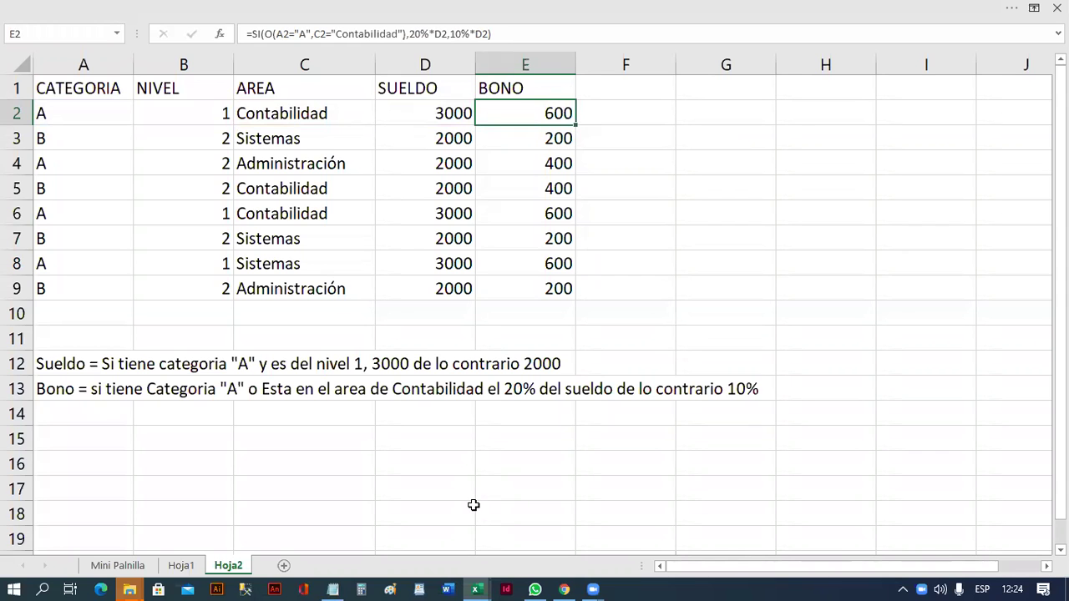
pyautogui.click(186, 567)
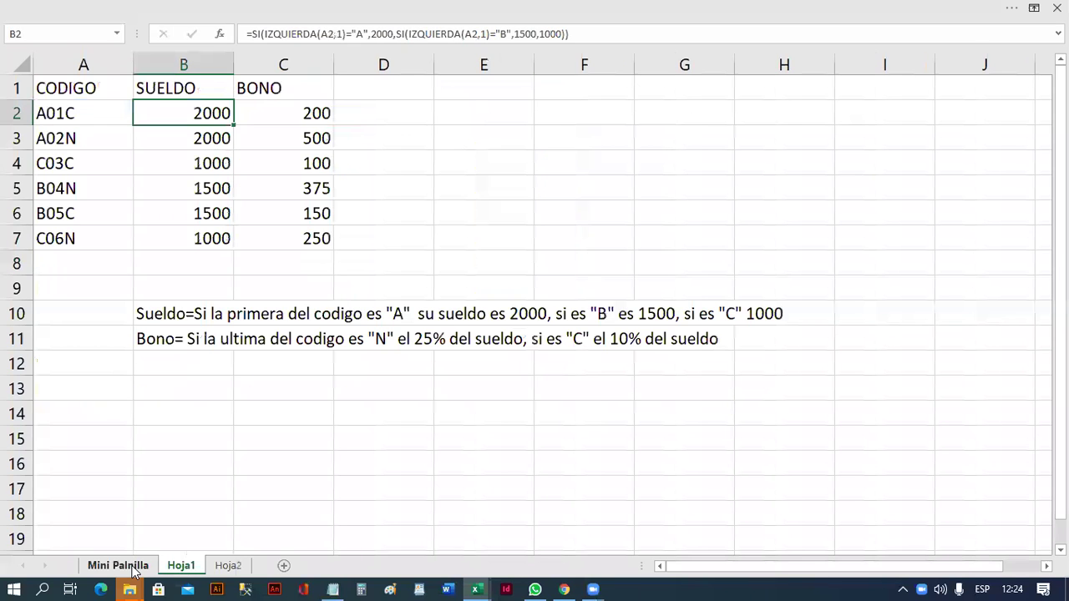
pyautogui.click(126, 567)
pyautogui.click(184, 566)
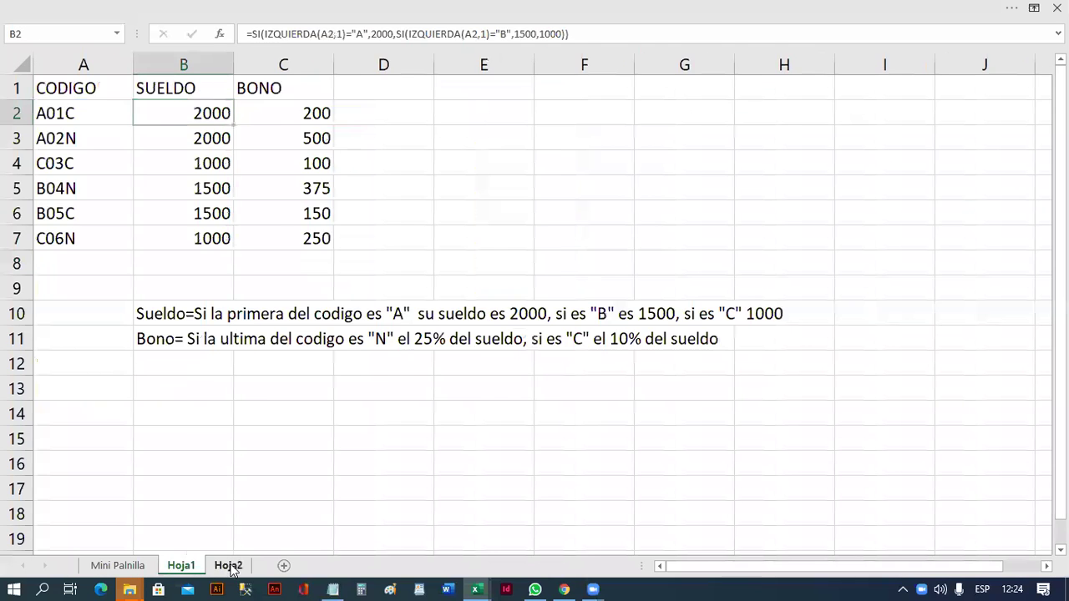
pyautogui.click(229, 566)
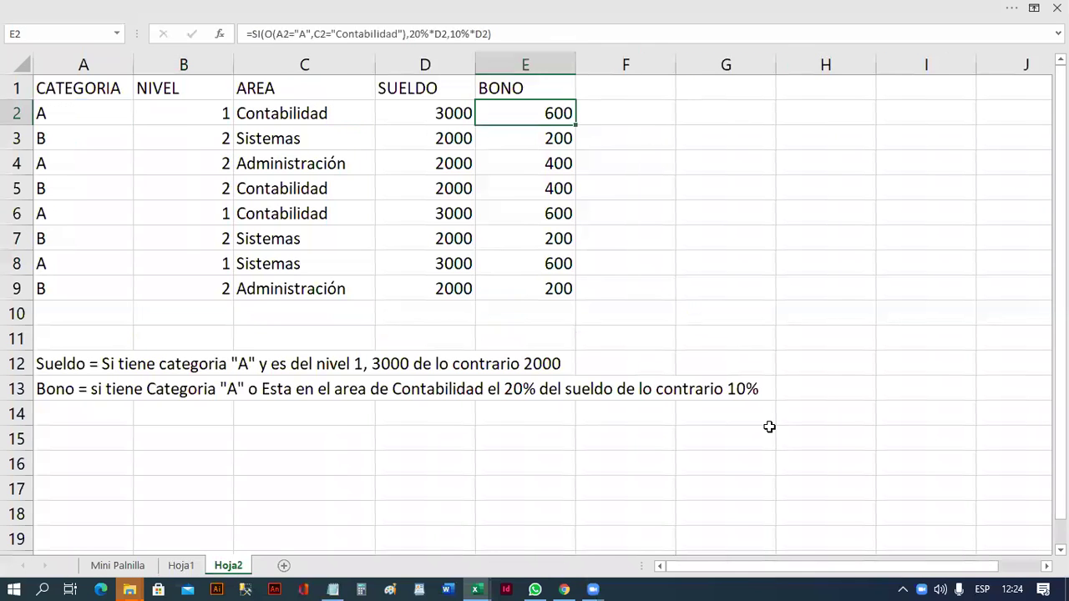